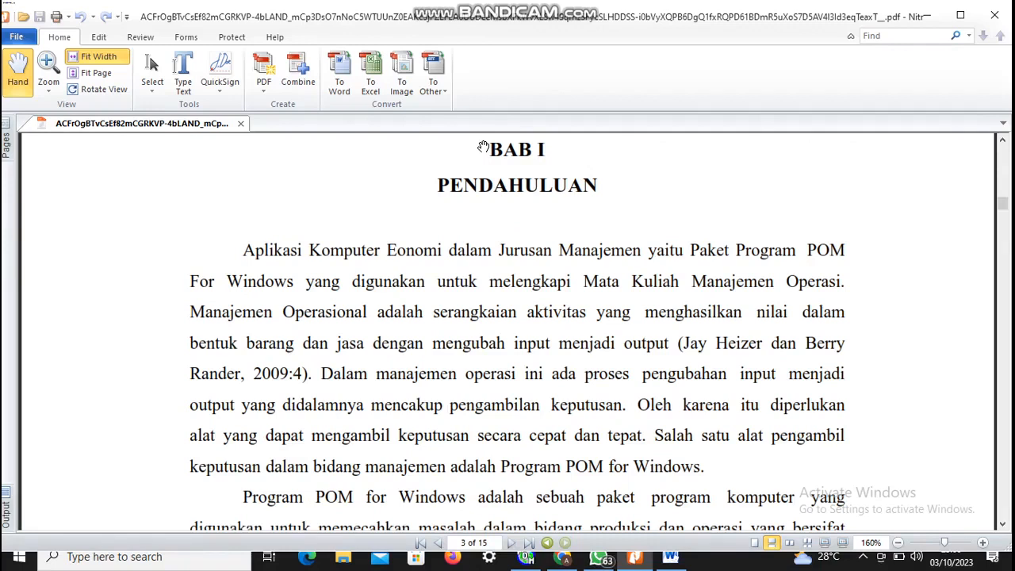
# Read the Pendahuluan chapter of the PDF, covering the POM for Windows introduction, its module list, the data types and how to start the program.
pyautogui.scroll(-4, 483, 147)
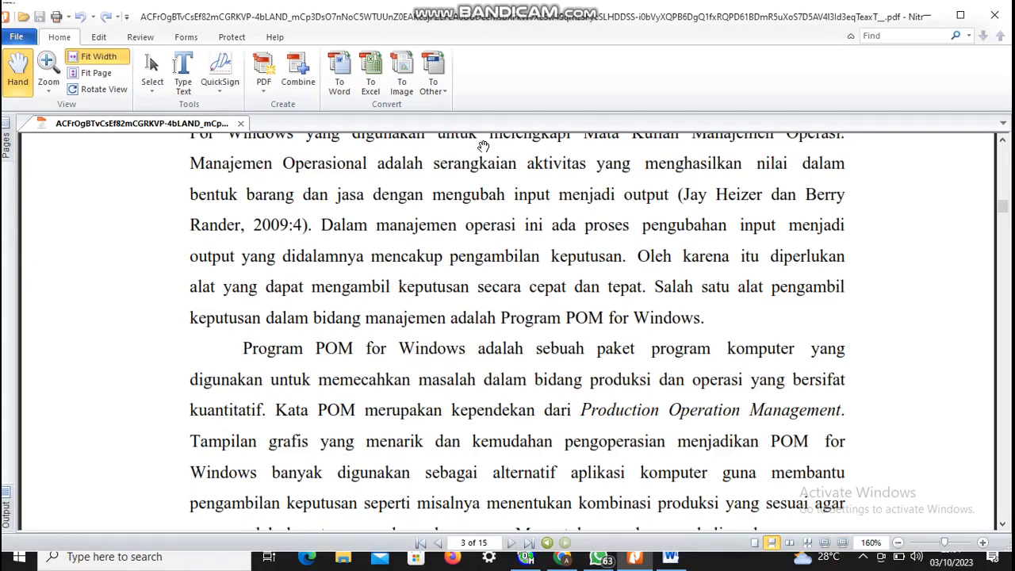
pyautogui.scroll(-1, 484, 147)
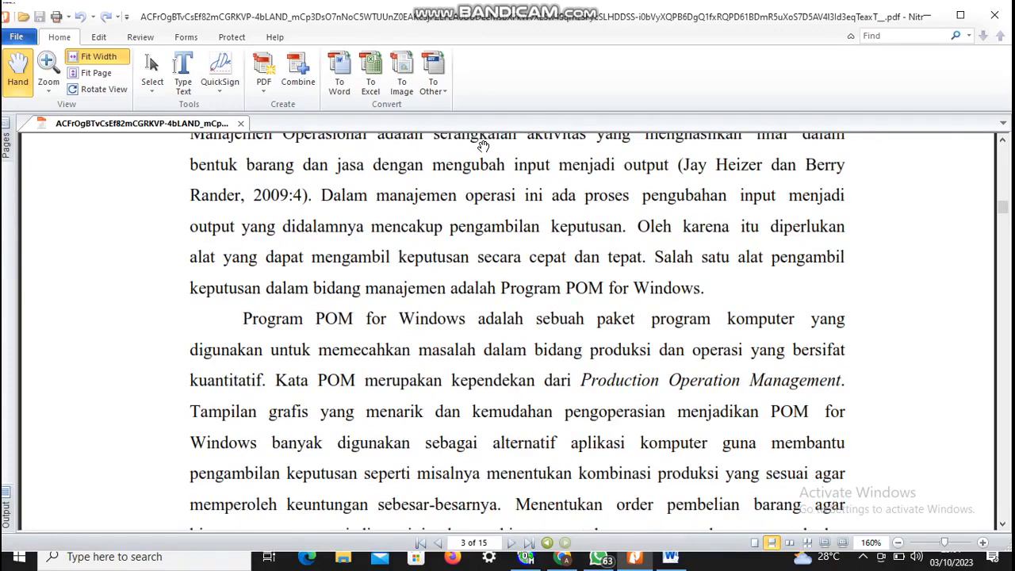
pyautogui.scroll(-2, 483, 147)
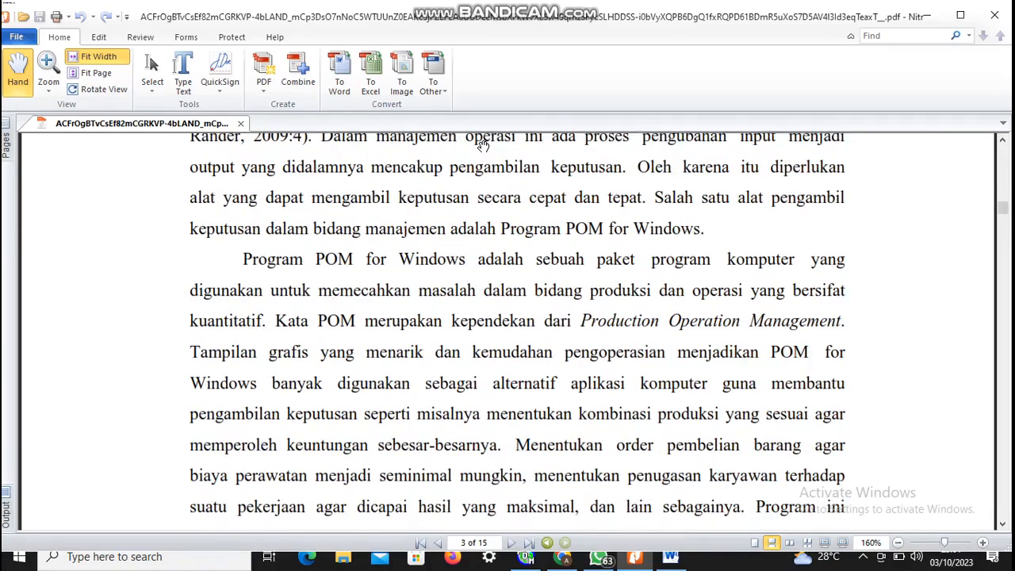
pyautogui.scroll(-2, 483, 146)
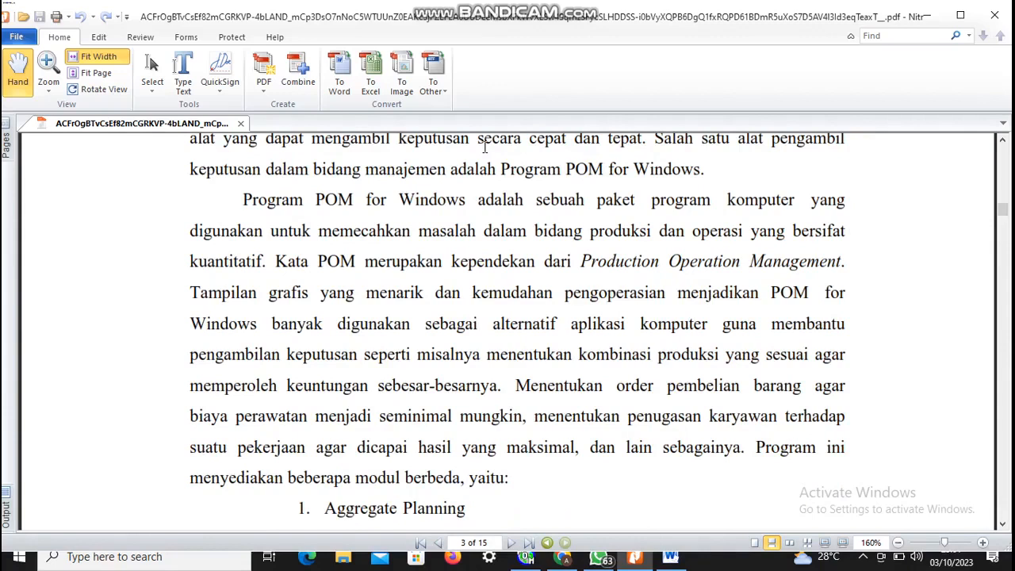
pyautogui.scroll(-5, 484, 146)
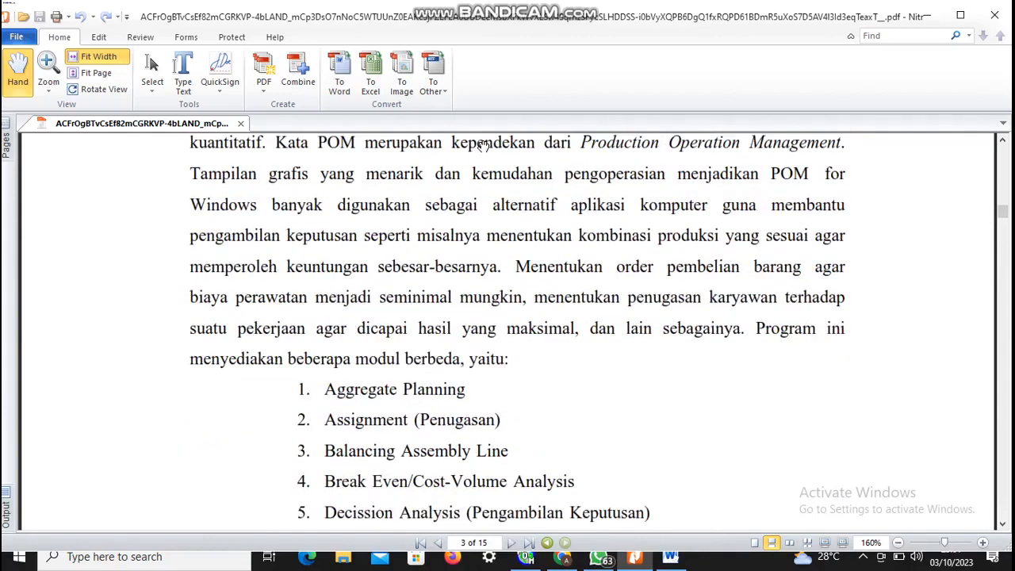
pyautogui.scroll(-1, 484, 147)
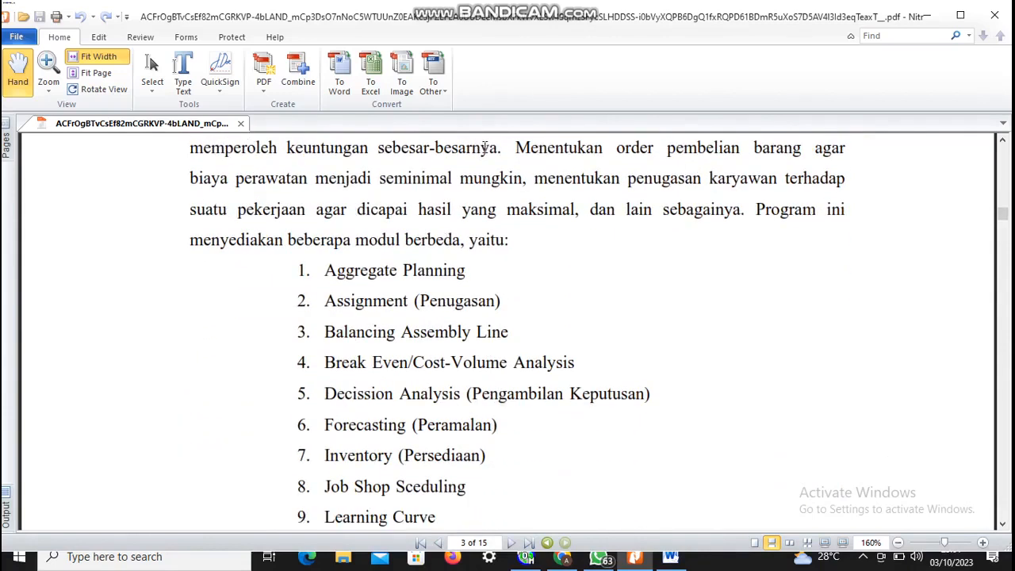
pyautogui.scroll(-1, 484, 146)
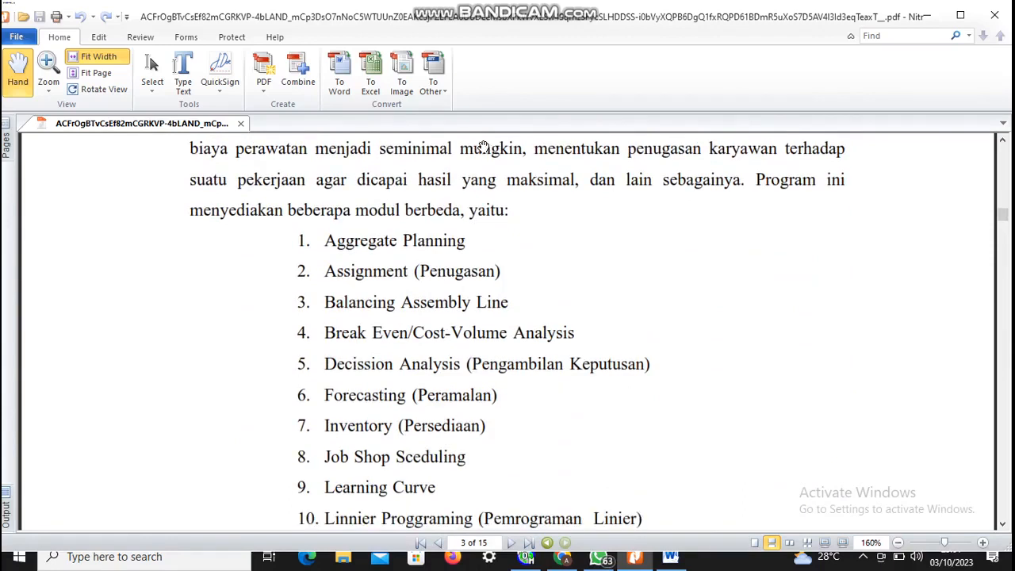
pyautogui.scroll(-1, 484, 147)
pyautogui.scroll(-6, 484, 146)
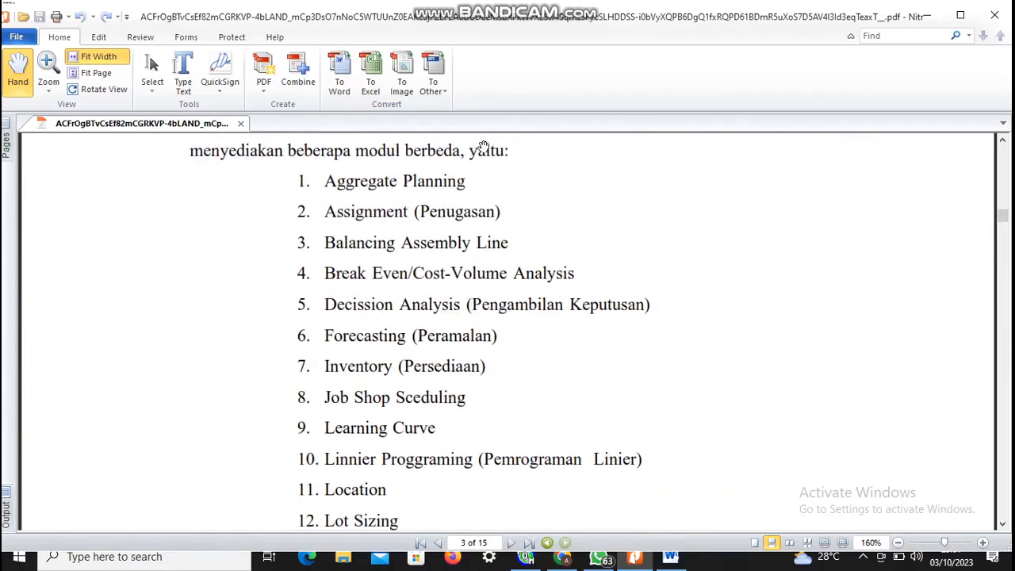
pyautogui.scroll(-11, 484, 147)
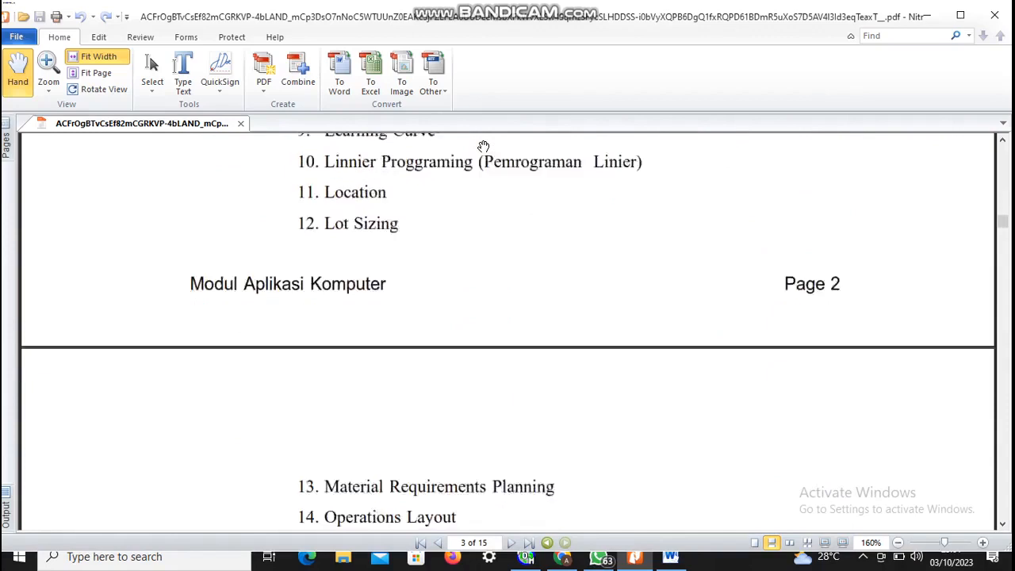
pyautogui.scroll(-12, 484, 147)
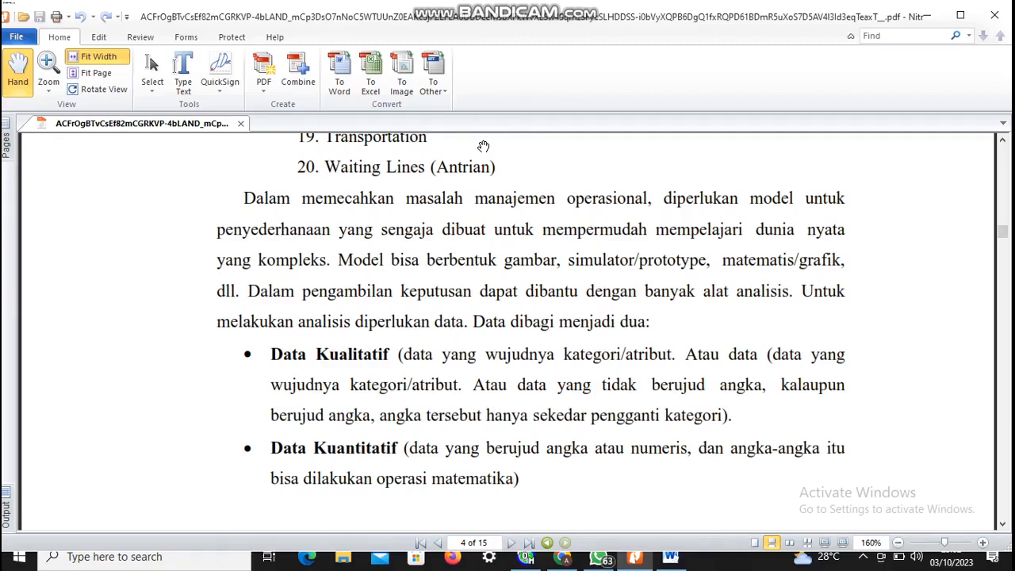
pyautogui.scroll(-5, 483, 147)
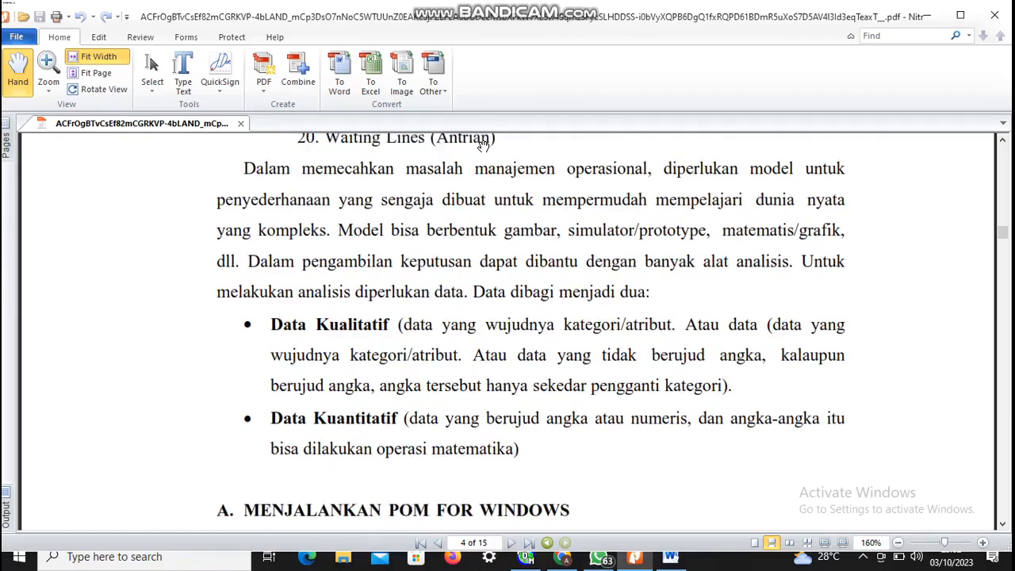
pyautogui.scroll(-15, 483, 147)
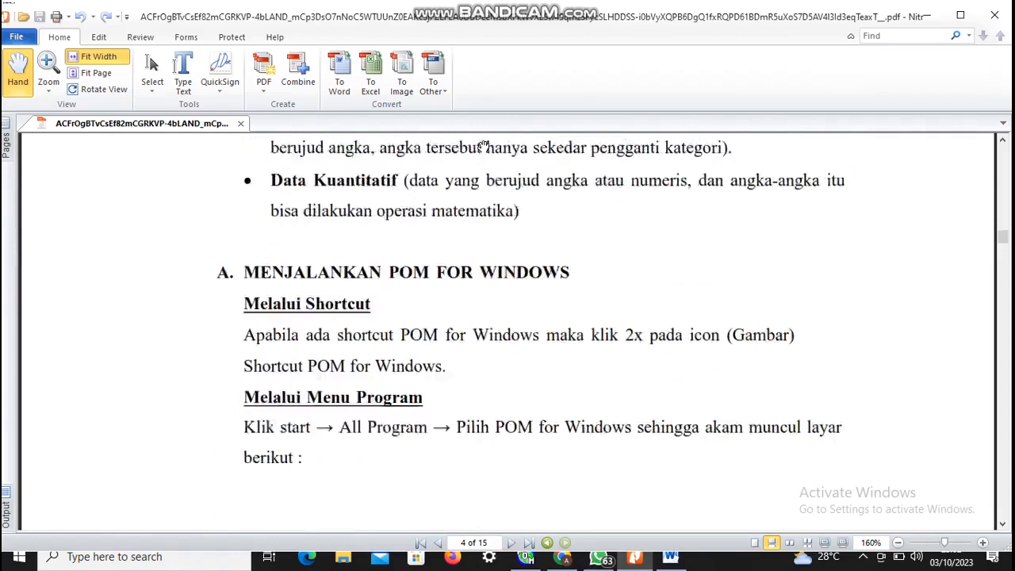
# Review the Assignment chapter's definition and its steps for solving assignment problems in POM for Windows.
pyautogui.moveTo(1004, 243); pyautogui.dragTo(1002, 326)
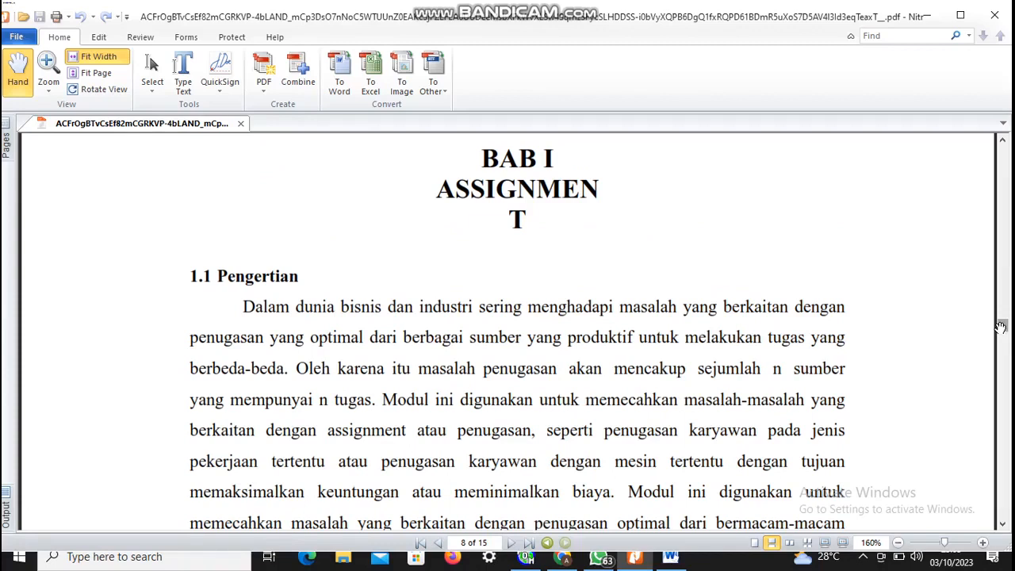
pyautogui.scroll(1, 1001, 327)
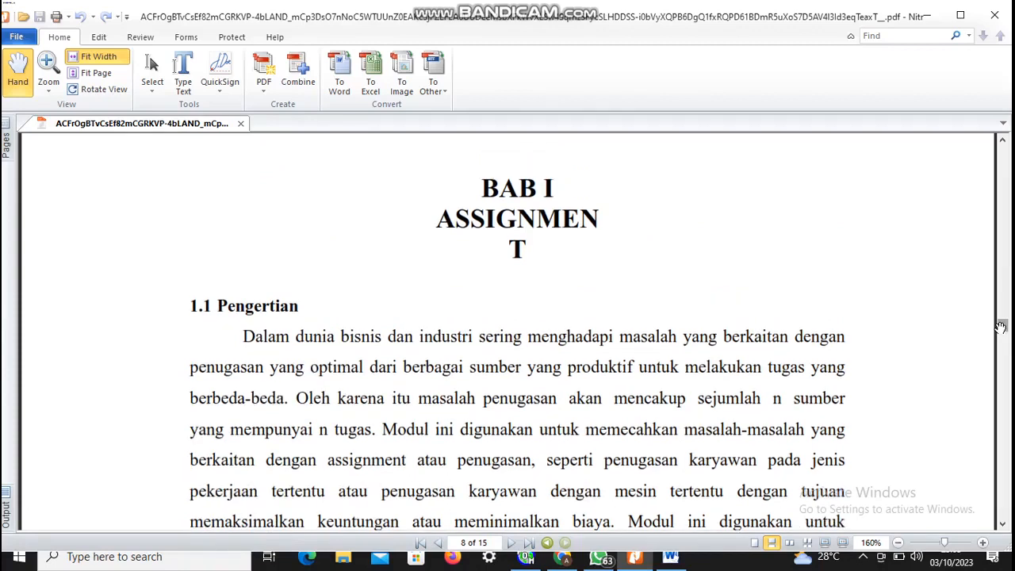
pyautogui.scroll(-3, 1002, 328)
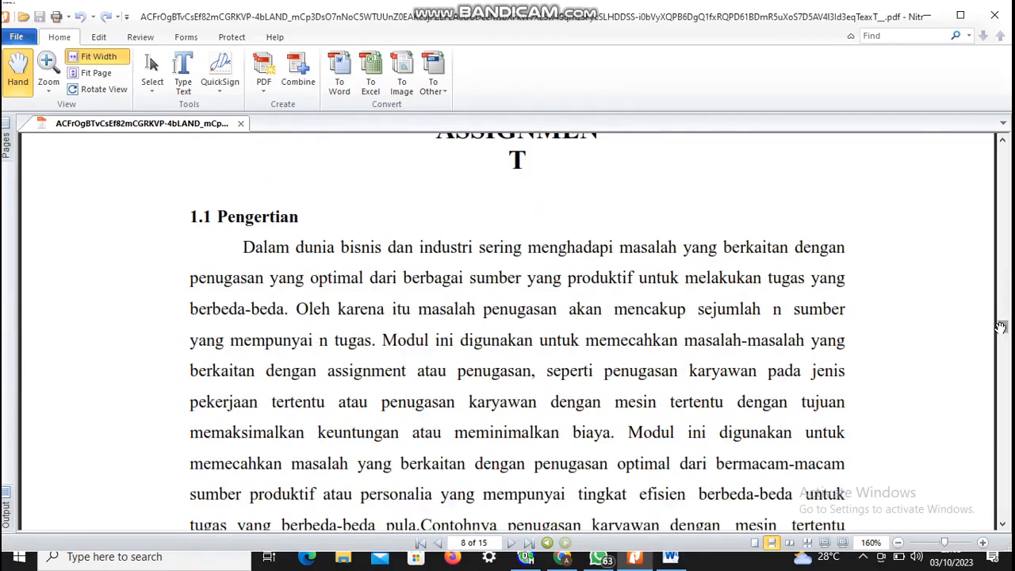
pyautogui.scroll(-1, 1001, 328)
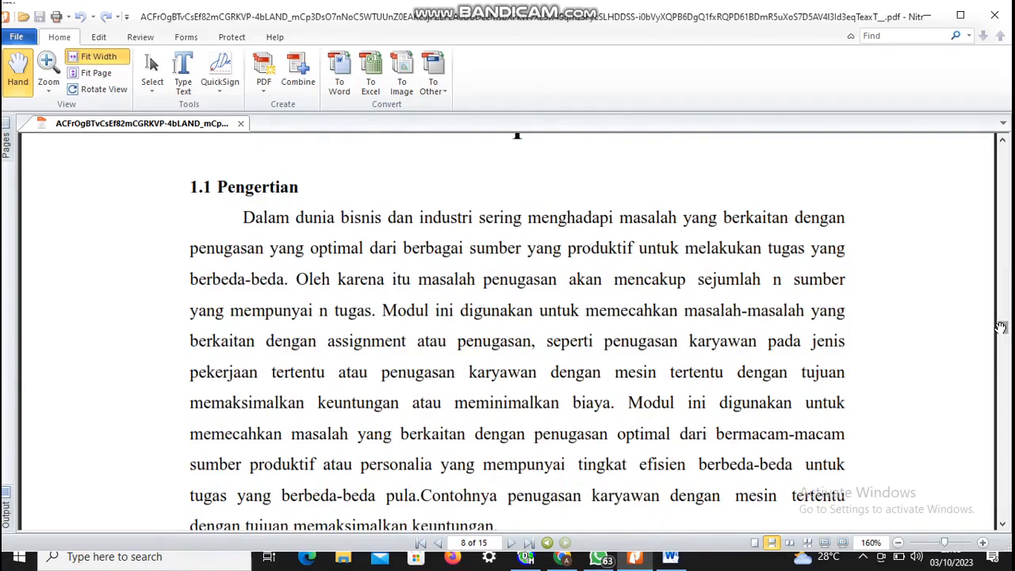
pyautogui.scroll(-5, 1001, 329)
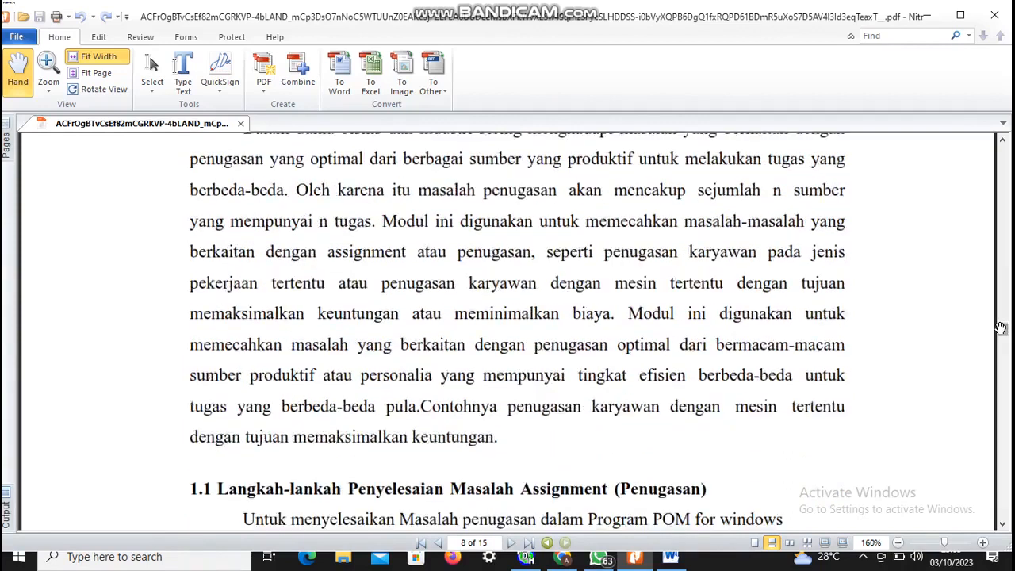
pyautogui.scroll(-1, 1001, 328)
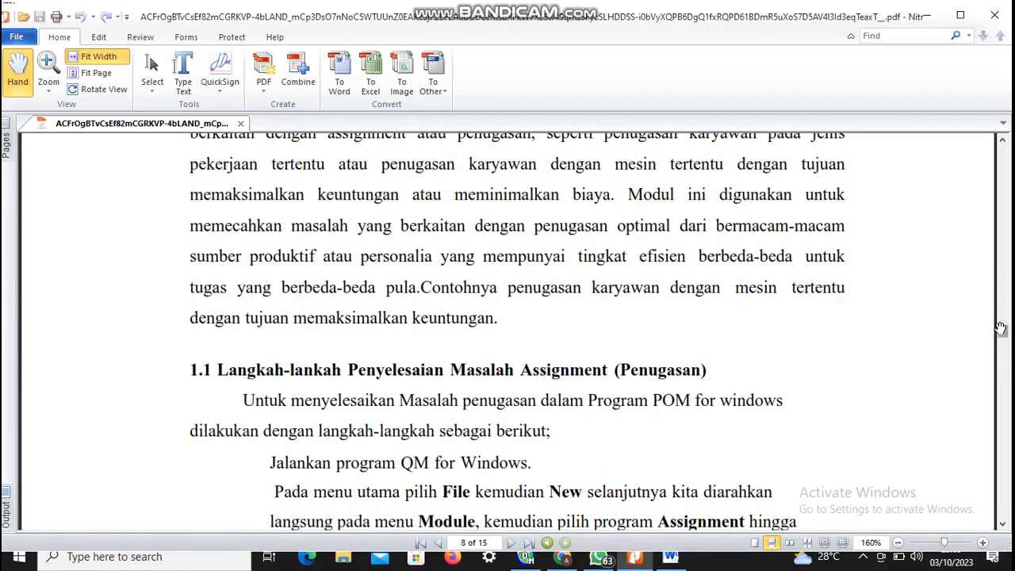
pyautogui.scroll(-2, 1001, 328)
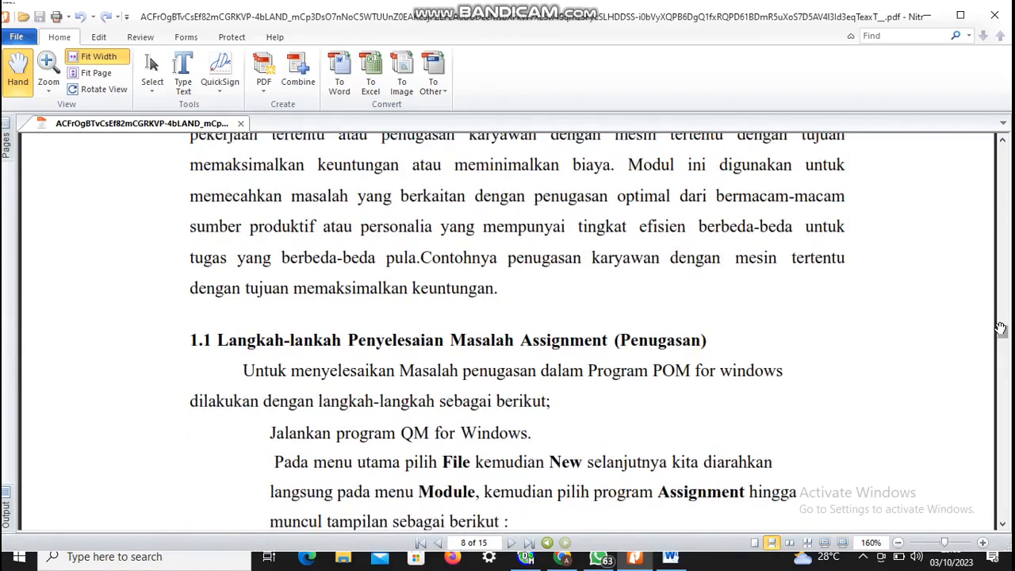
pyautogui.scroll(-20, 1002, 329)
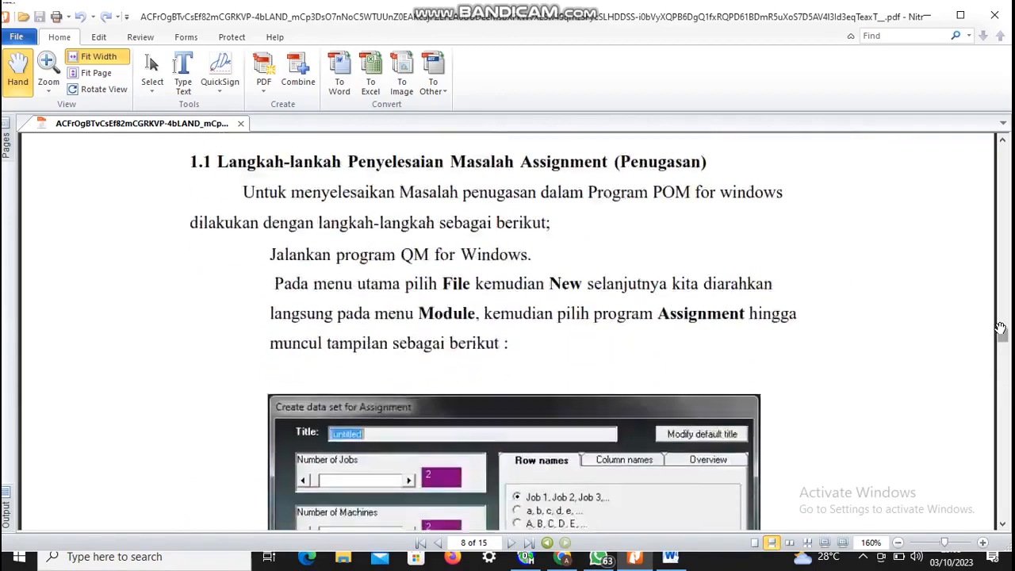
pyautogui.scroll(-20, 1001, 328)
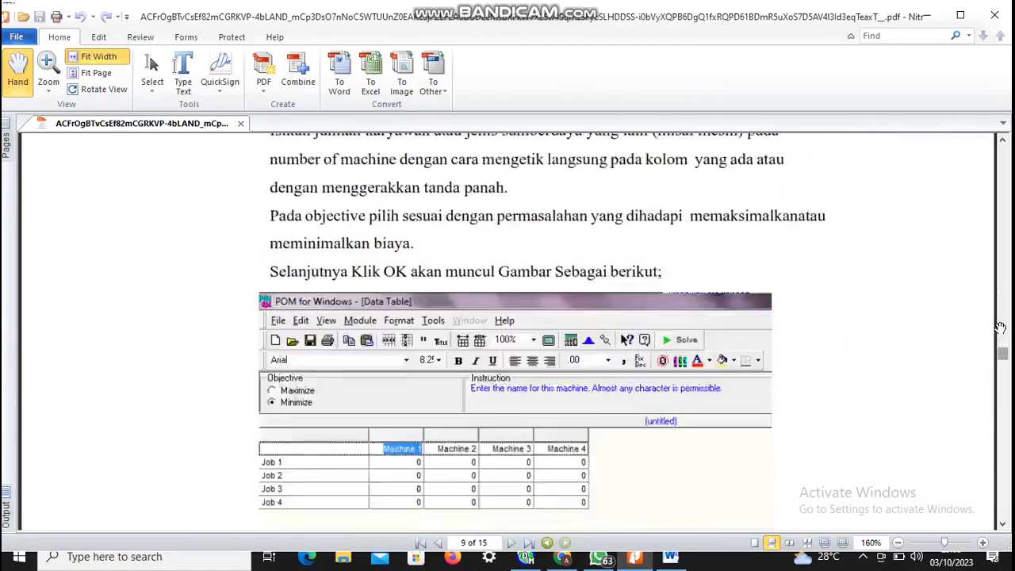
# Examine exercise 1 in section 3.2 Soal-Soal Latihan Penugasan, including its salesman and city table.
pyautogui.moveTo(1002, 359); pyautogui.dragTo(999, 450)
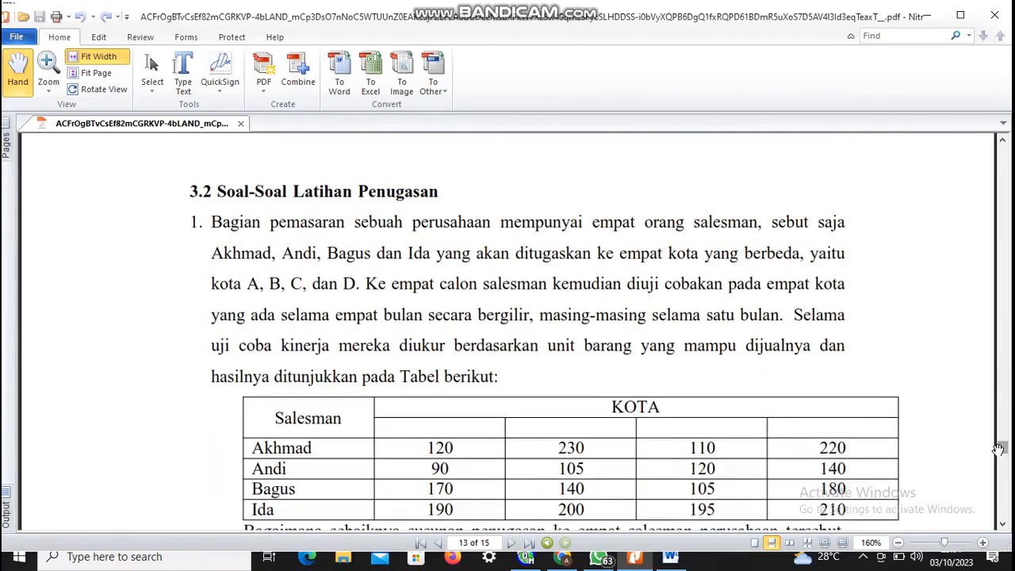
pyautogui.scroll(-1, 999, 450)
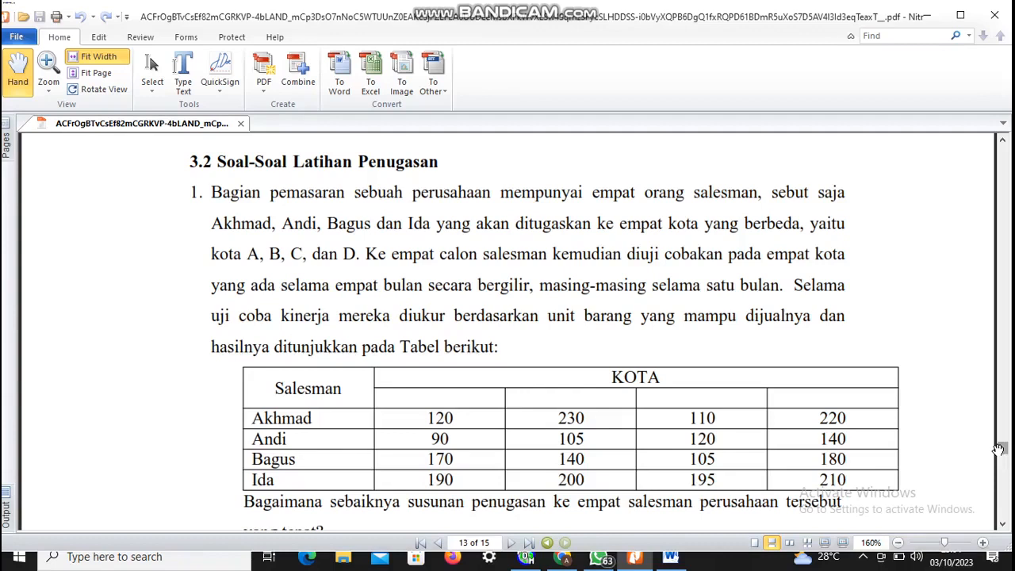
pyautogui.scroll(-3, 999, 450)
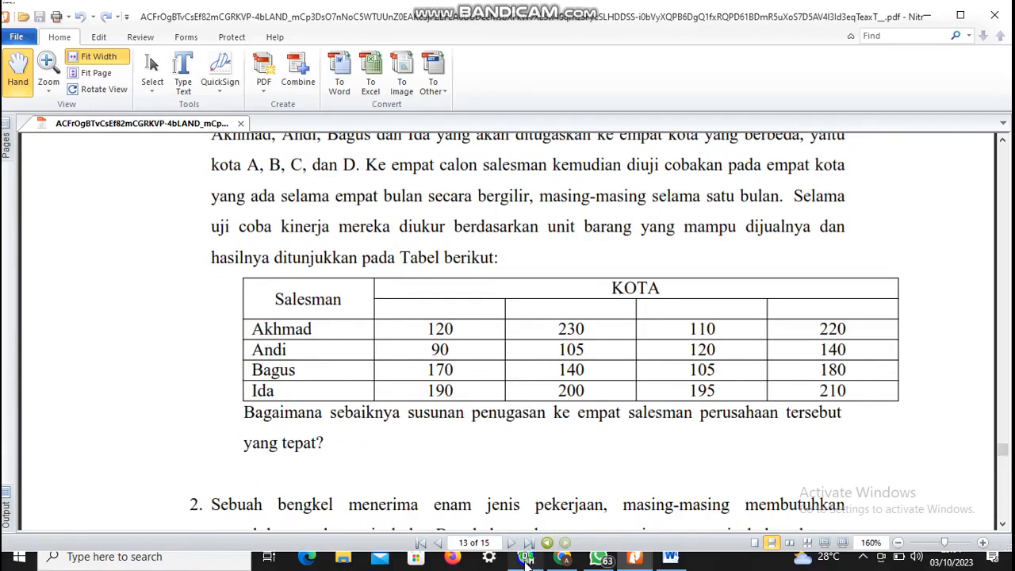
# Switch to POM for Windows and select the Assignment module.
pyautogui.moveTo(525, 562)
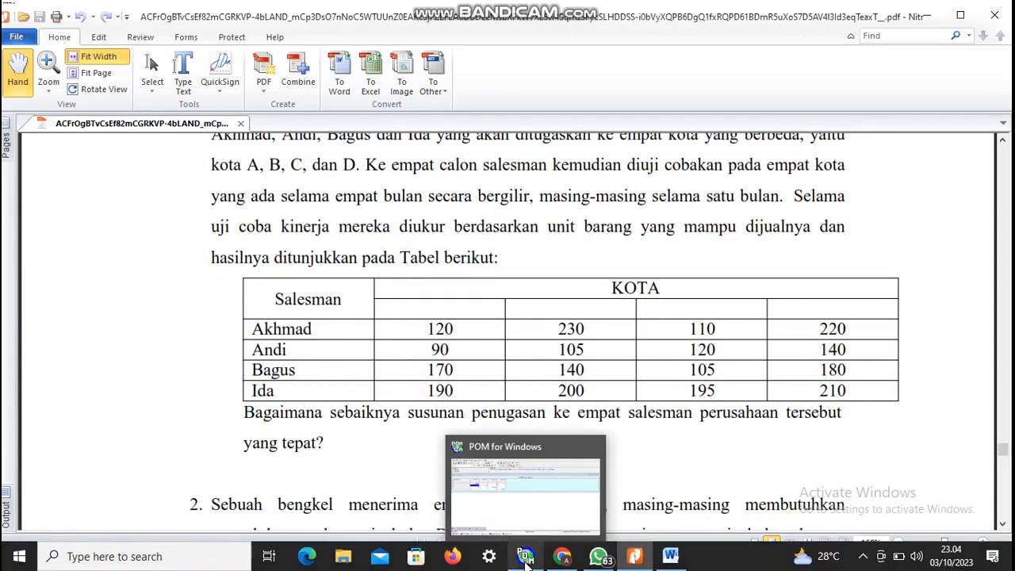
pyautogui.click(525, 560)
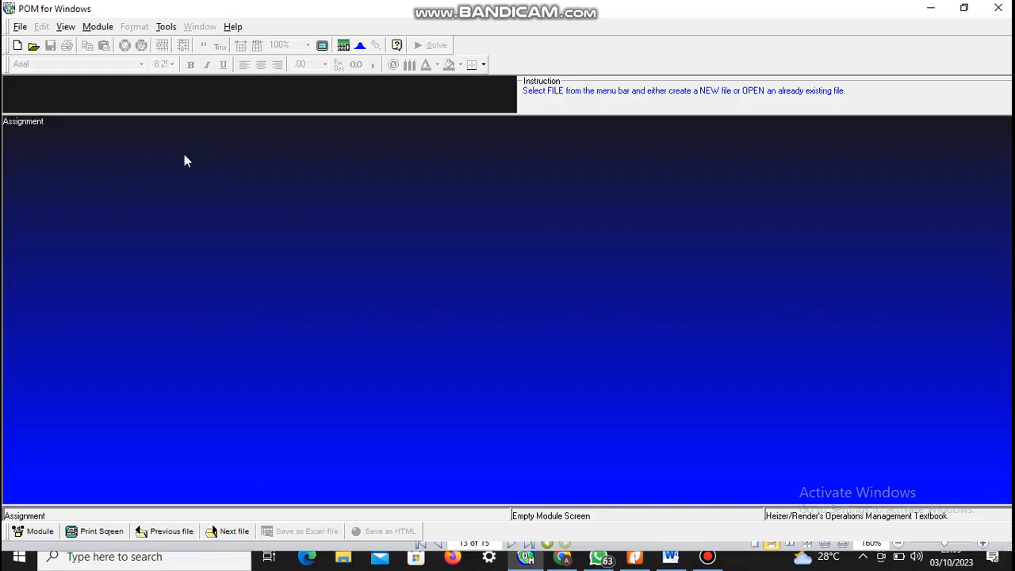
pyautogui.click(20, 27)
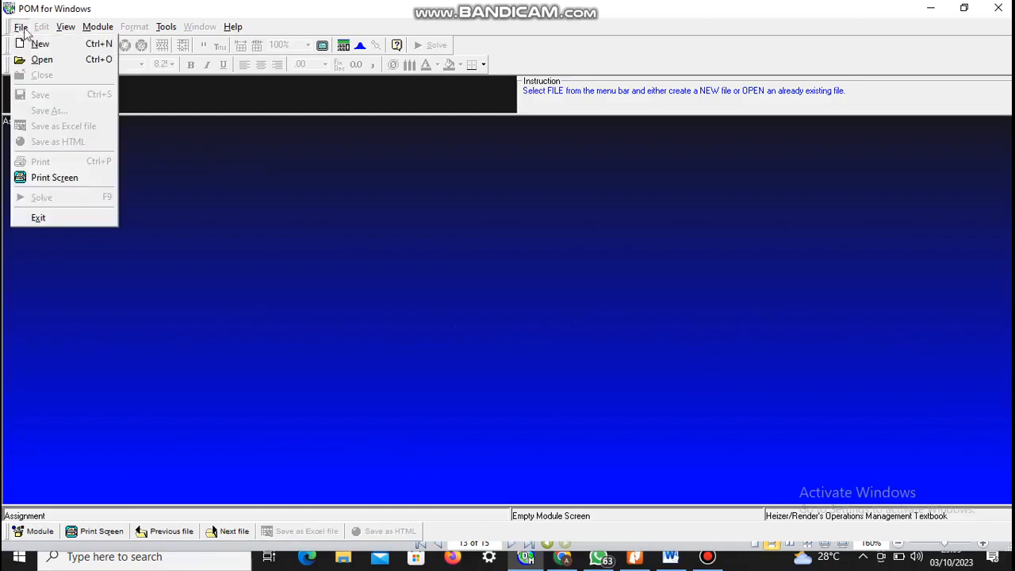
pyautogui.click(20, 27)
pyautogui.click(93, 28)
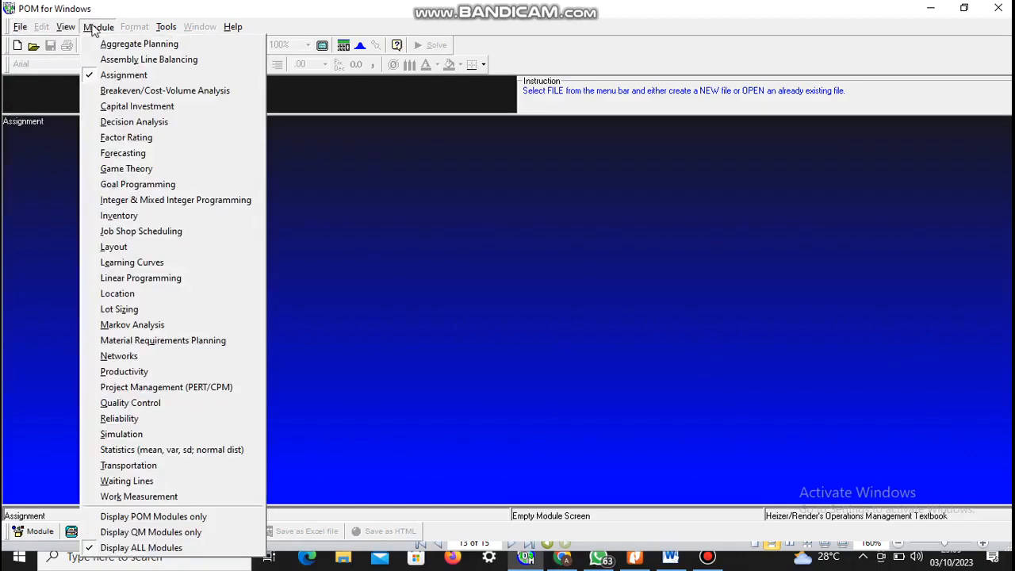
pyautogui.click(107, 73)
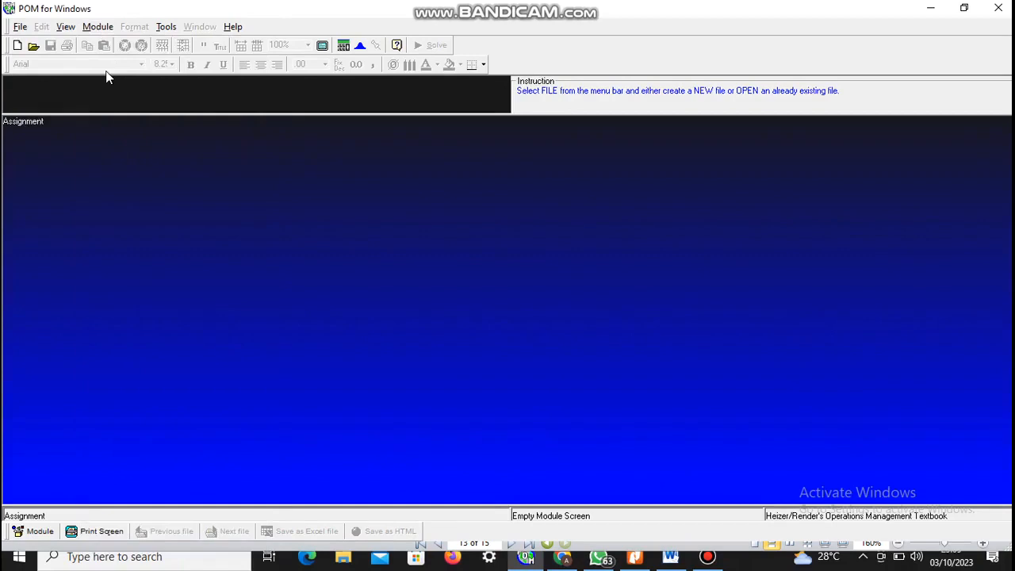
# Start a new Assignment data set and title it "PERUSAHAAN ABCD".
pyautogui.click(17, 29)
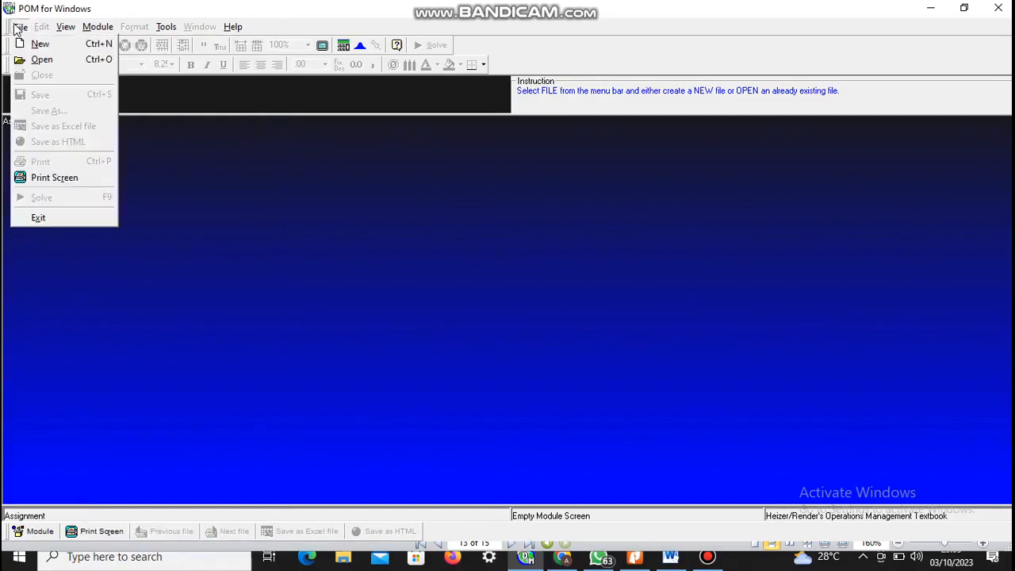
pyautogui.click(33, 49)
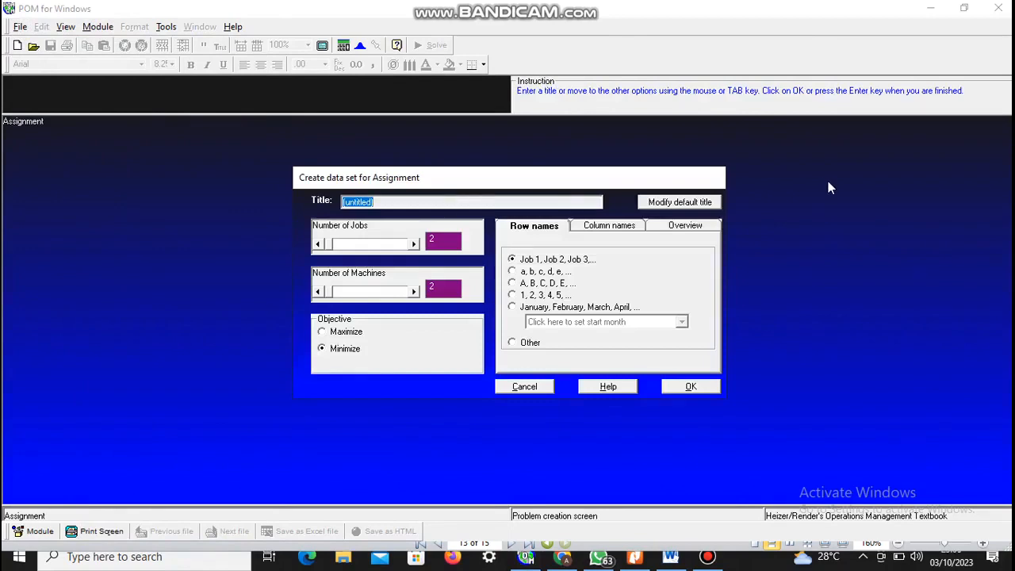
pyautogui.press('BackSpace')
pyautogui.write('PERUSAHAAN')
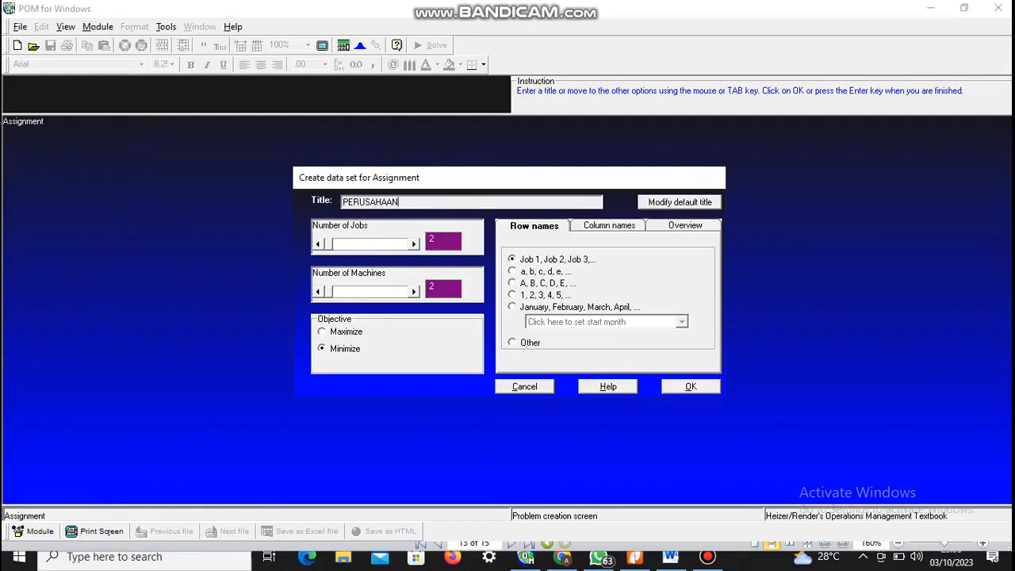
pyautogui.write(' ABCD')
# Set the data set to 4 jobs and 4 machines with row names set to Other, and create the data table.
pyautogui.click(415, 244)
pyautogui.click(414, 244)
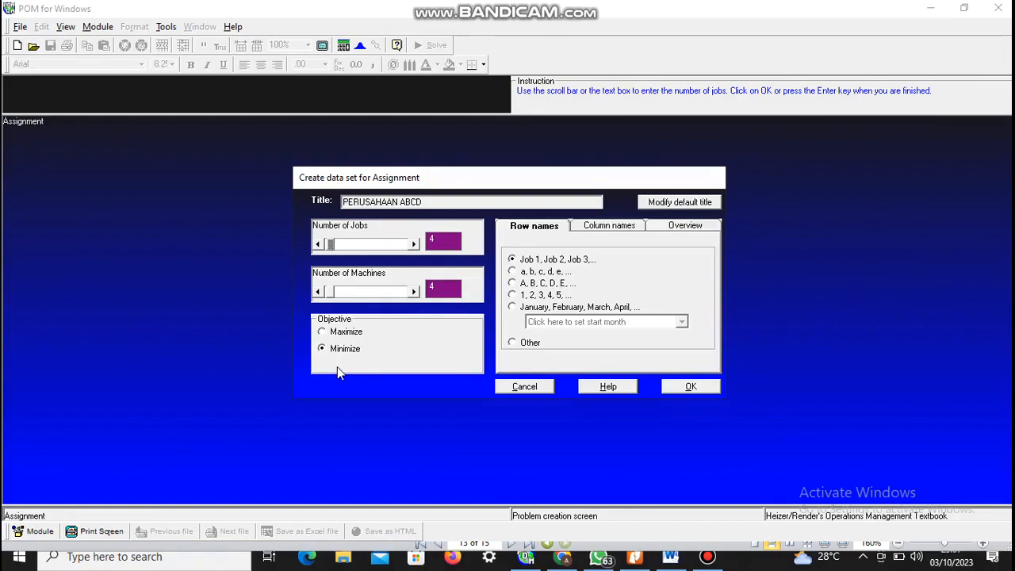
pyautogui.click(512, 343)
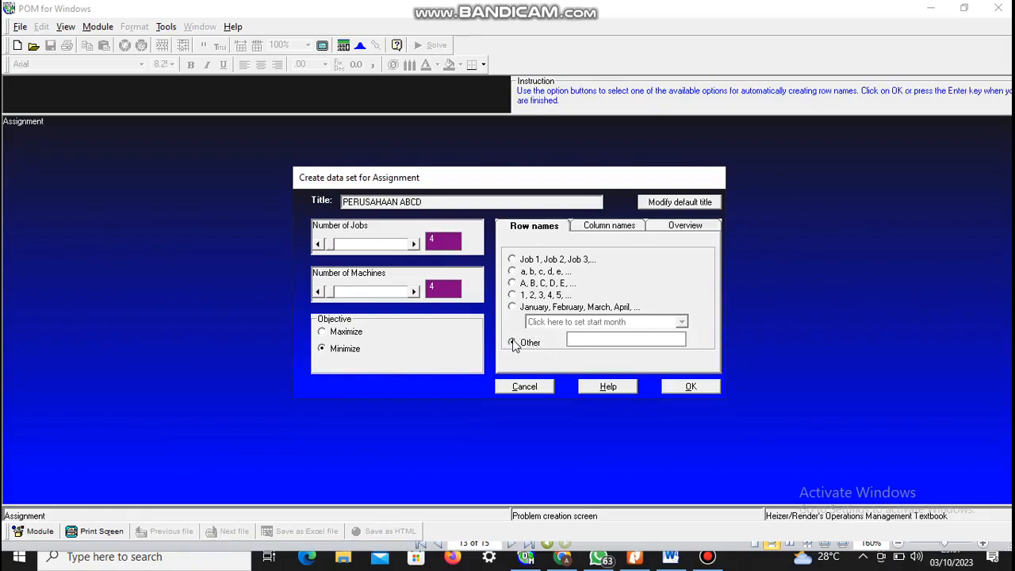
pyautogui.click(702, 385)
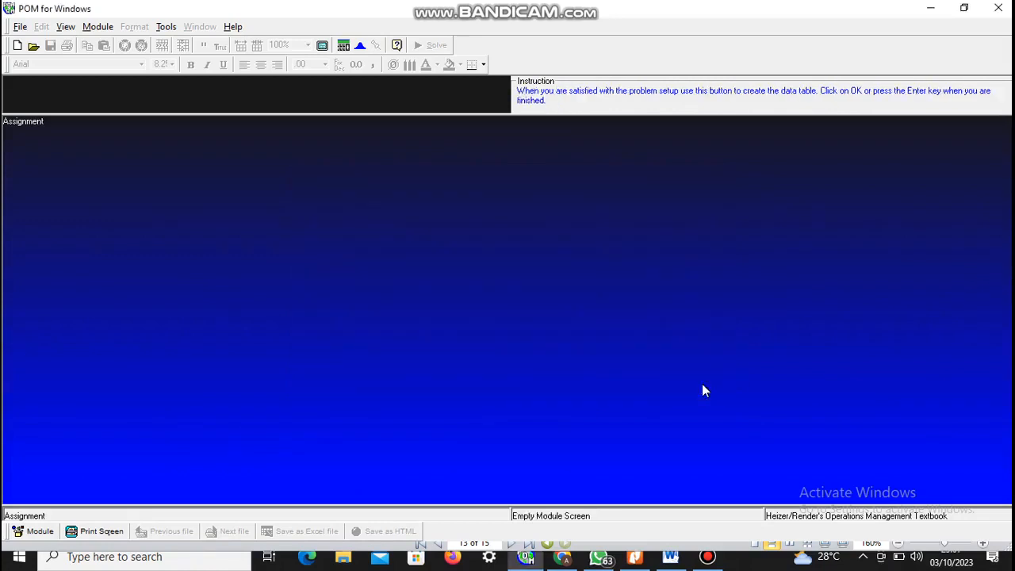
# Fill the data table with the four salesmen's names and costs 120/230/110/220, 90/105/120/140, 170/140/105/180 and 190/200/195/210.
pyautogui.press('Up')
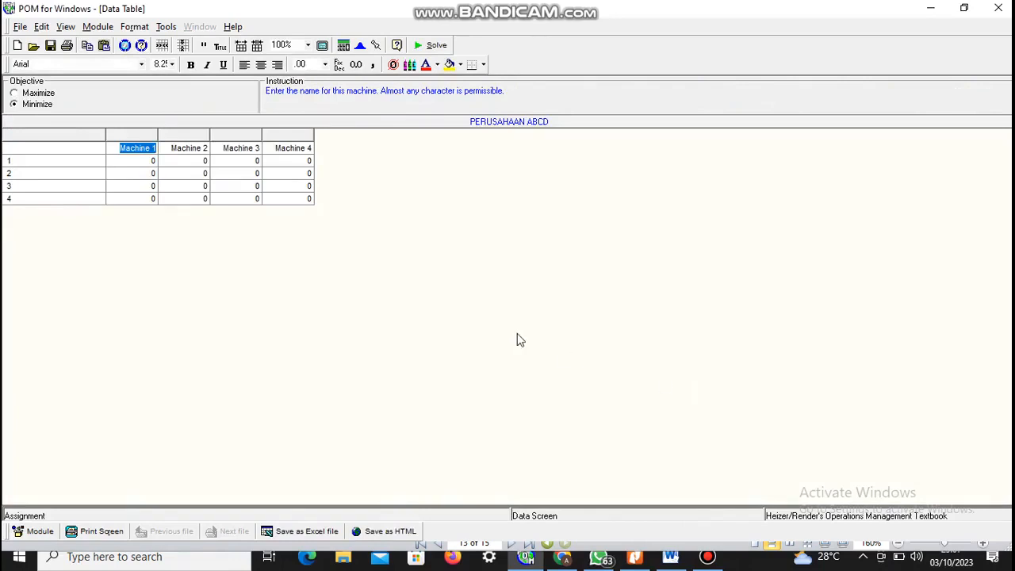
pyautogui.click(147, 160)
pyautogui.write(']')
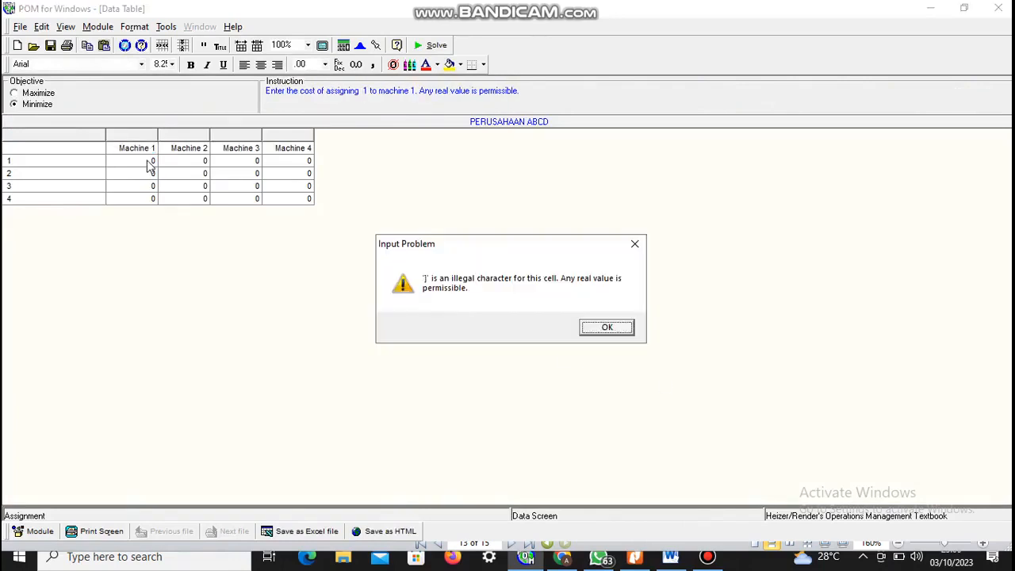
pyautogui.click(595, 330)
pyautogui.click(153, 147)
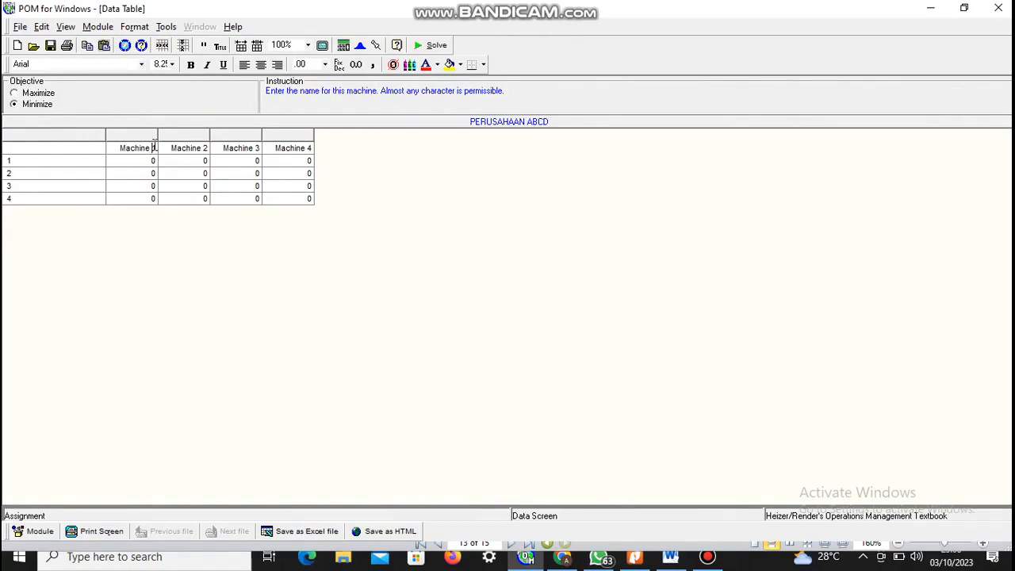
pyautogui.write('I')
pyautogui.click(724, 566)
pyautogui.click(724, 567)
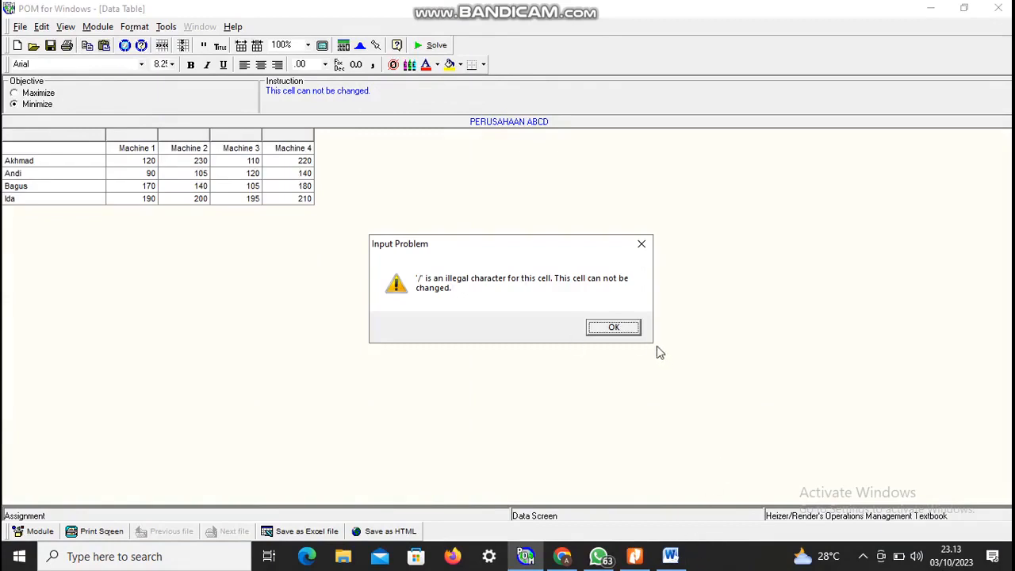
pyautogui.click(629, 328)
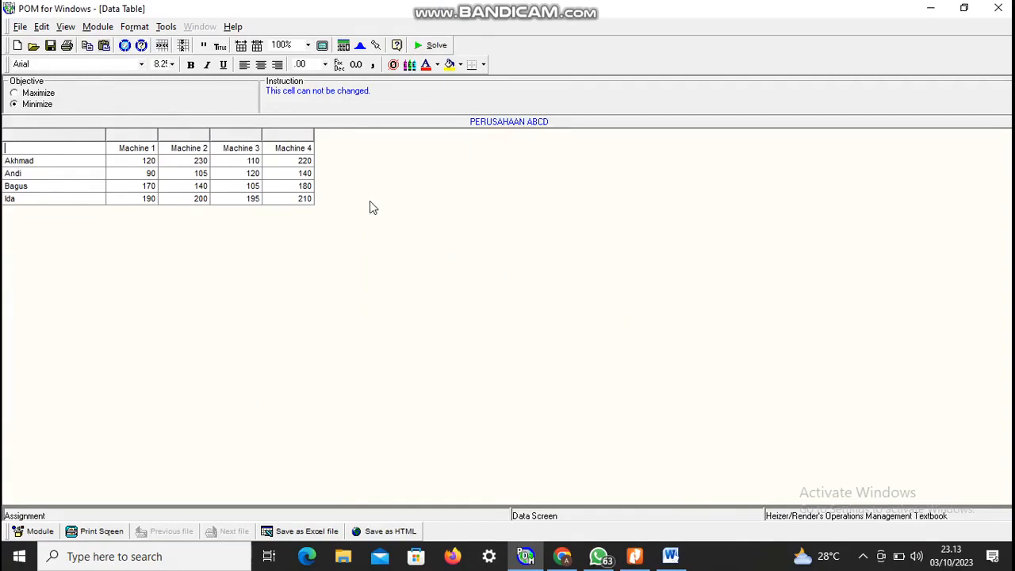
# Solve the PERUSAHAAN ABCD problem and review its Assignment List, minimizing the list when done.
pyautogui.click(436, 45)
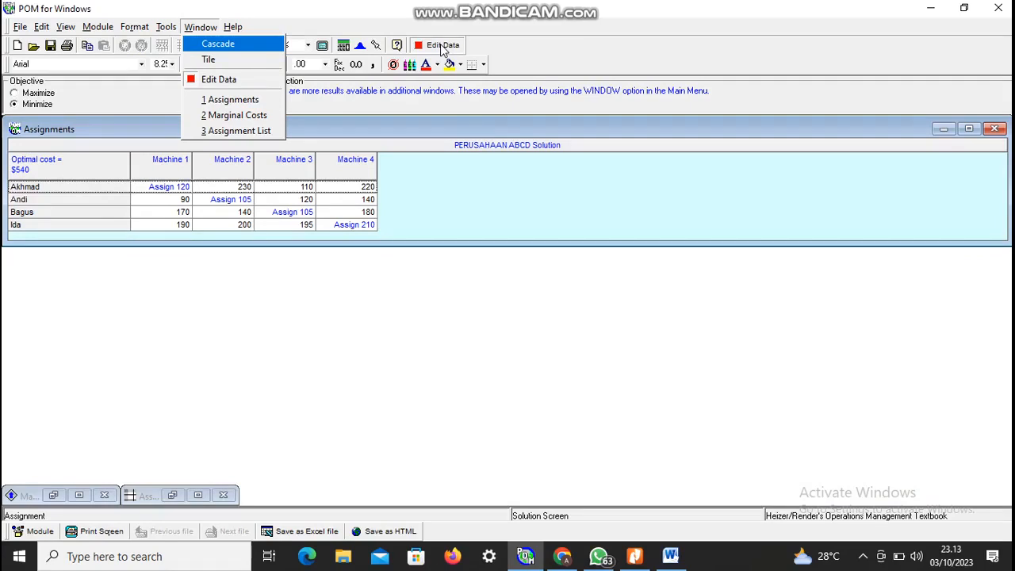
pyautogui.click(231, 131)
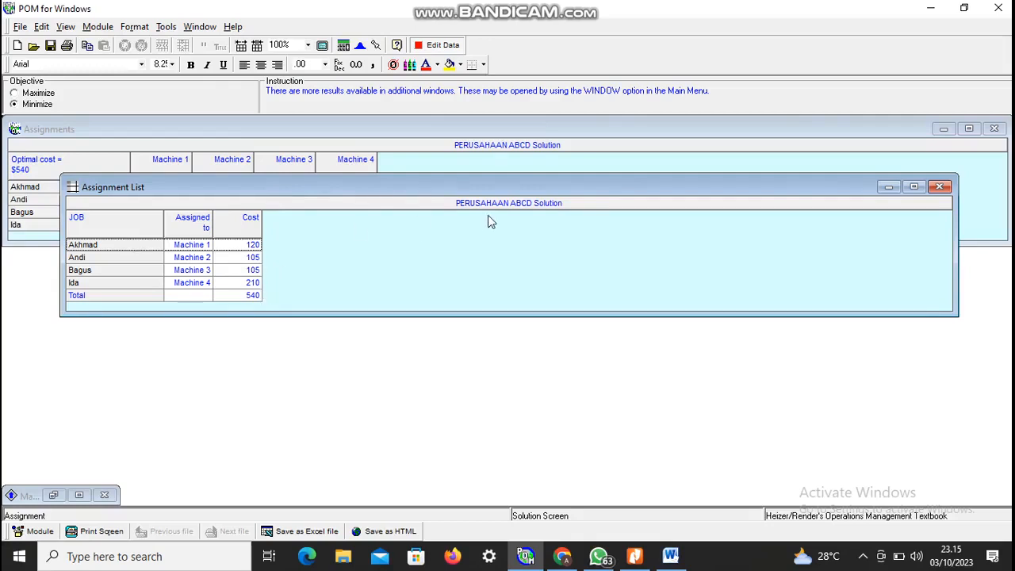
pyautogui.click(889, 187)
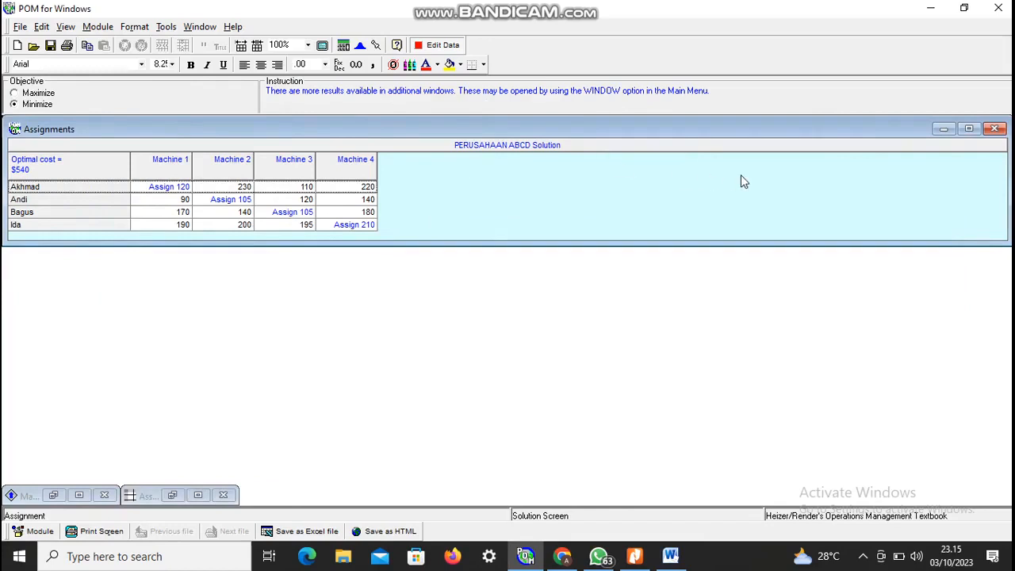
# Return to the salesman data table, solve the problem again and show the Assignments results.
pyautogui.click(441, 46)
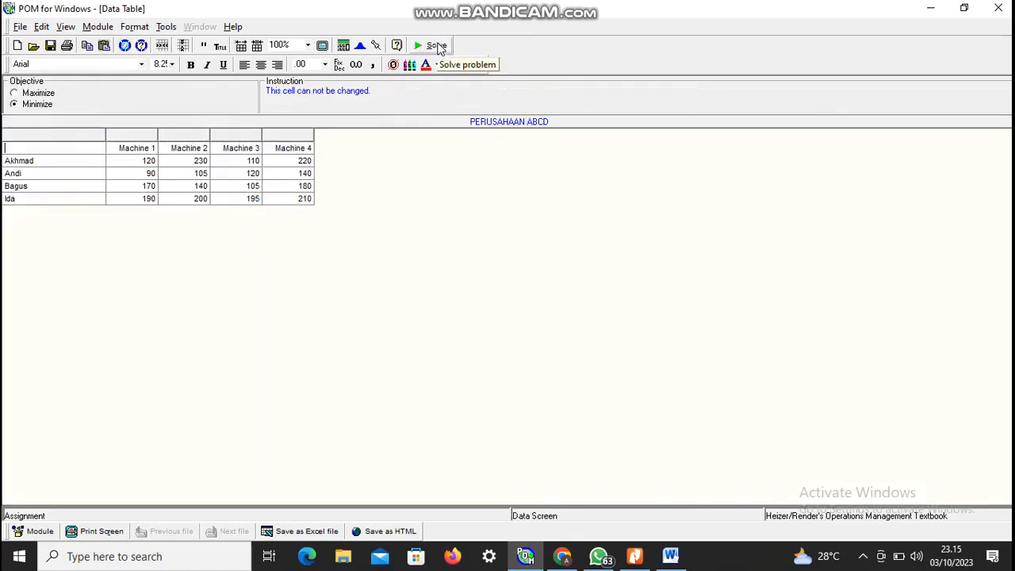
pyautogui.click(436, 46)
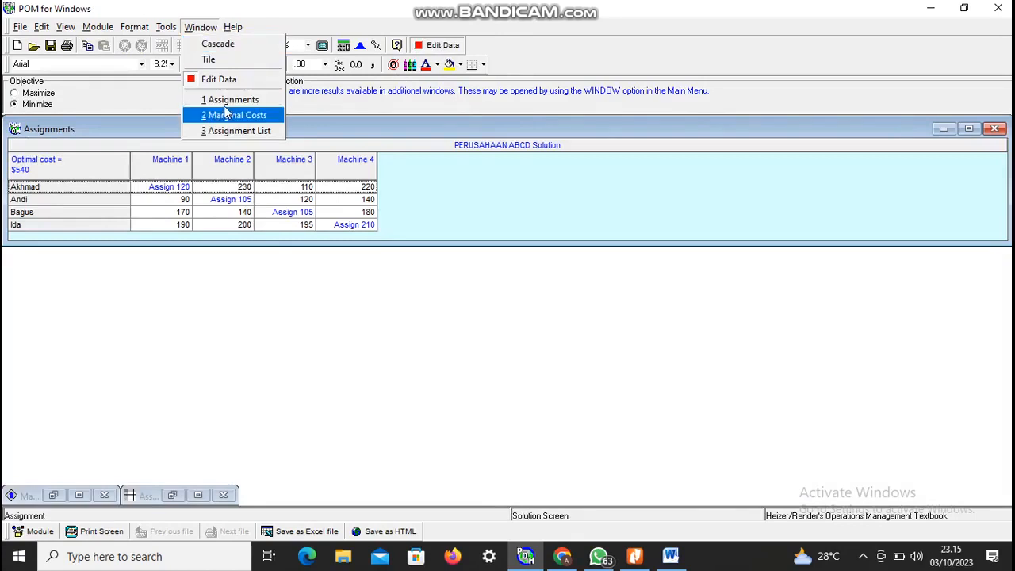
pyautogui.click(219, 96)
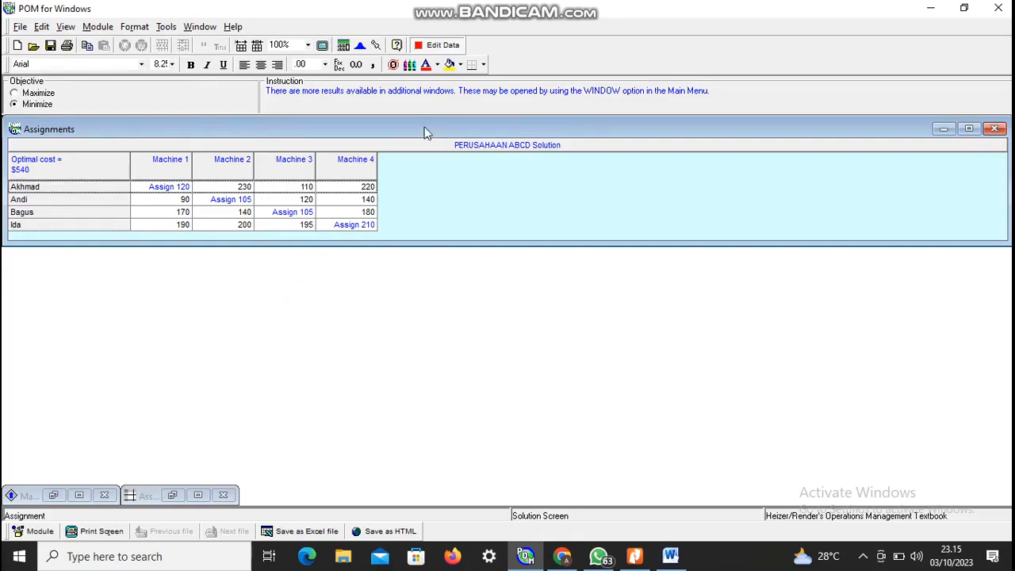
# Go back to the data once more, re-solve the salesman problem and view the Marginal Costs results.
pyautogui.click(451, 46)
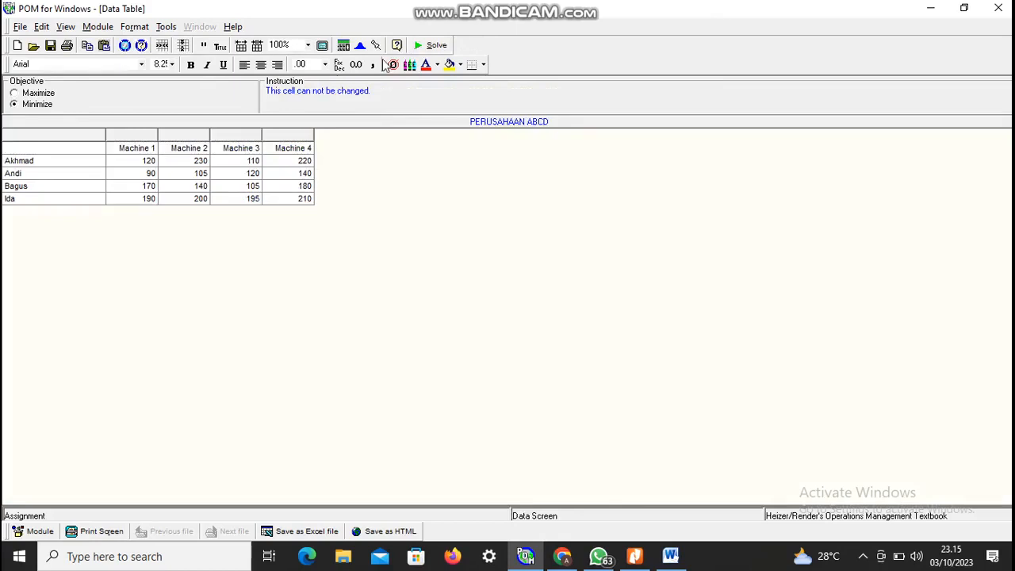
pyautogui.click(428, 46)
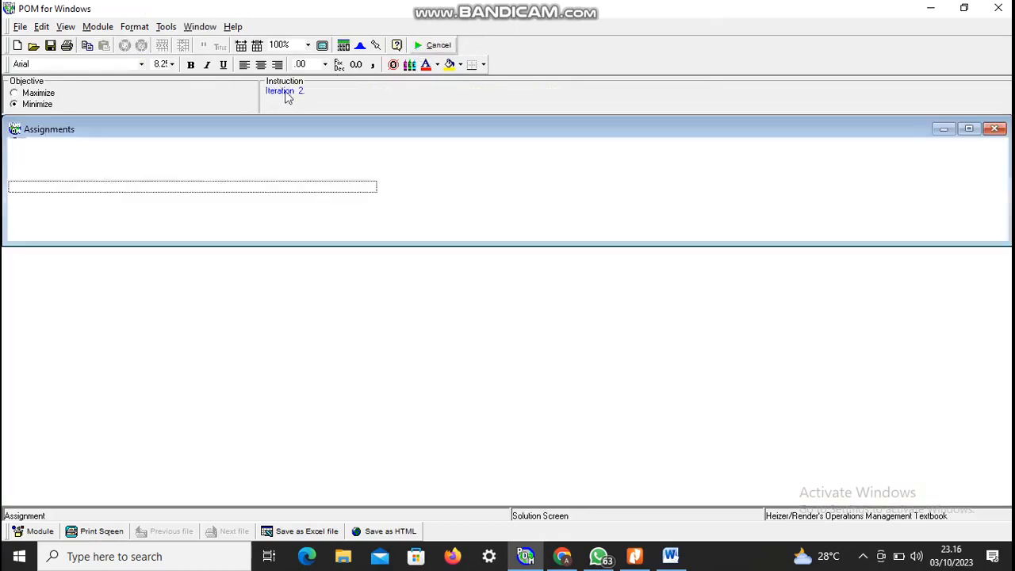
pyautogui.click(199, 27)
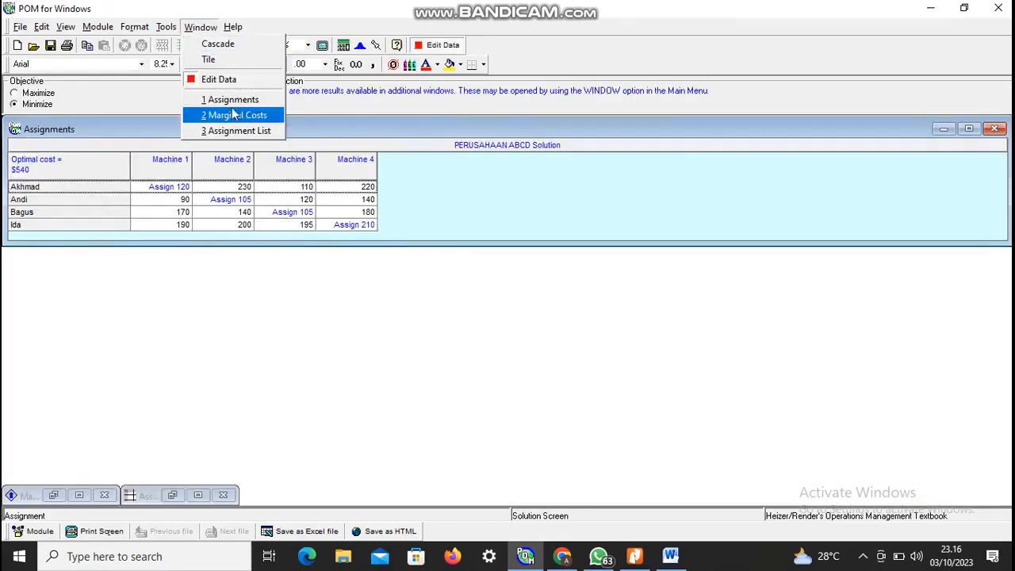
pyautogui.click(230, 116)
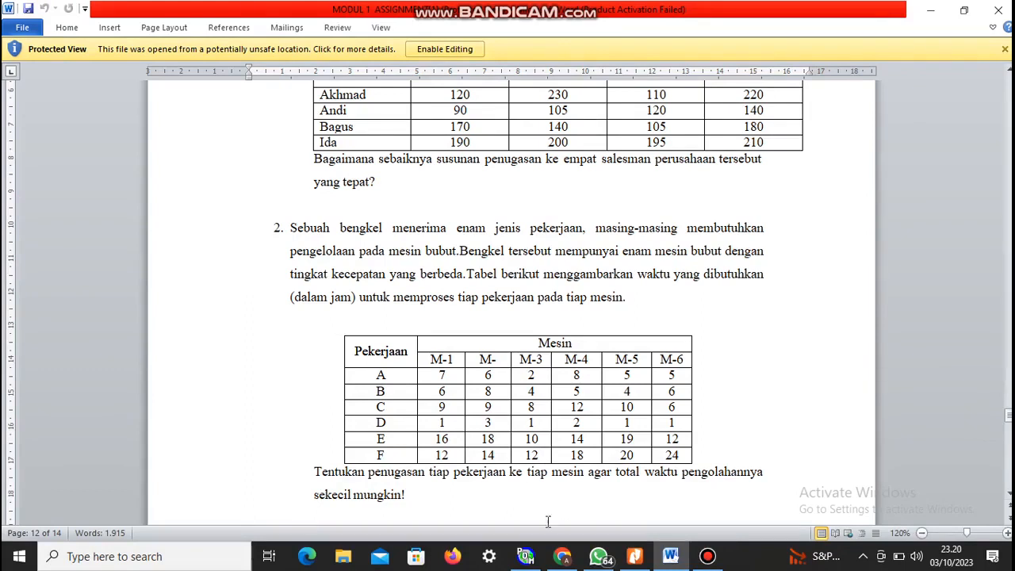
# Switch from the Word module document to POM for Windows.
pyautogui.click(526, 557)
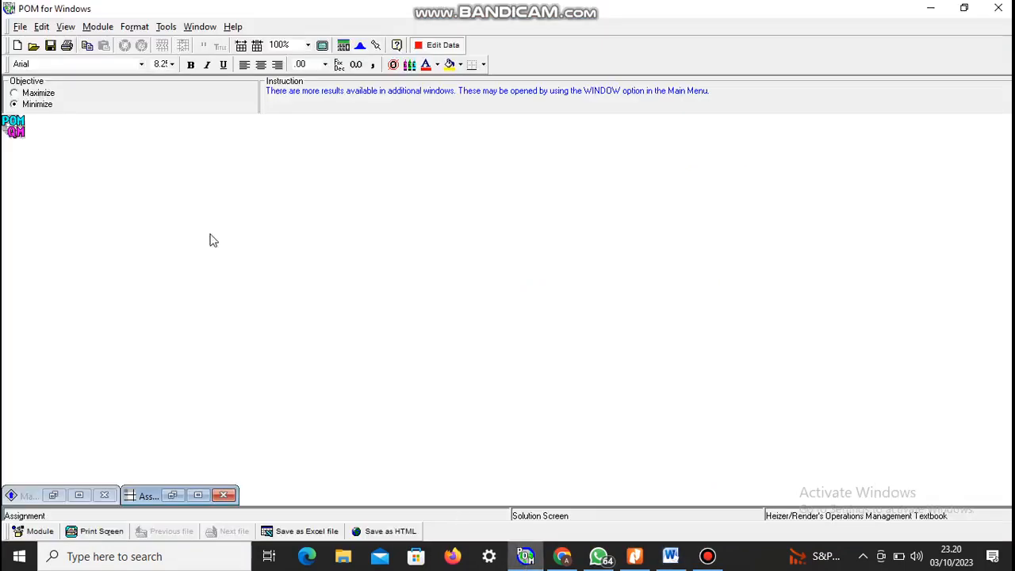
pyautogui.click(20, 28)
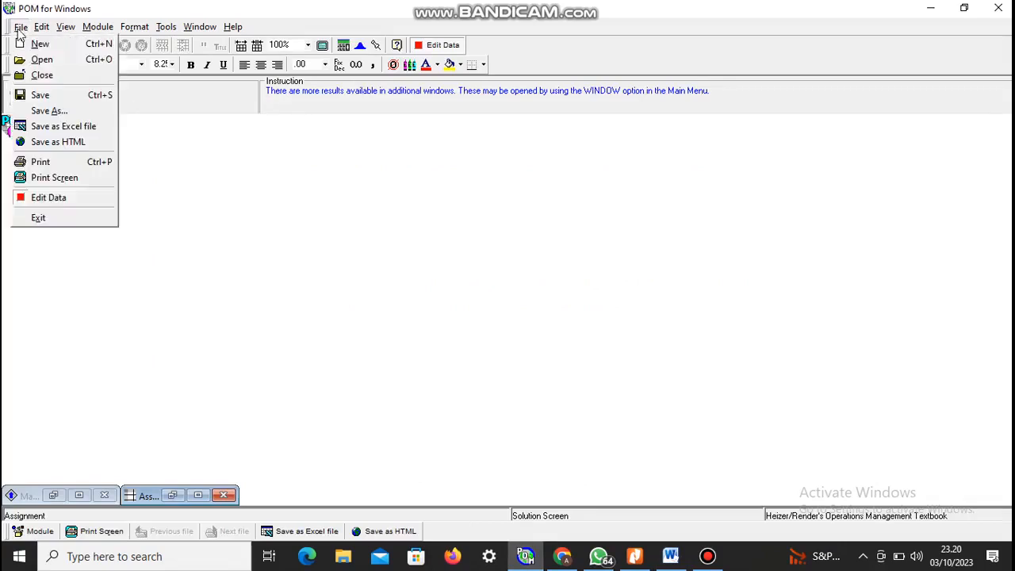
pyautogui.click(52, 48)
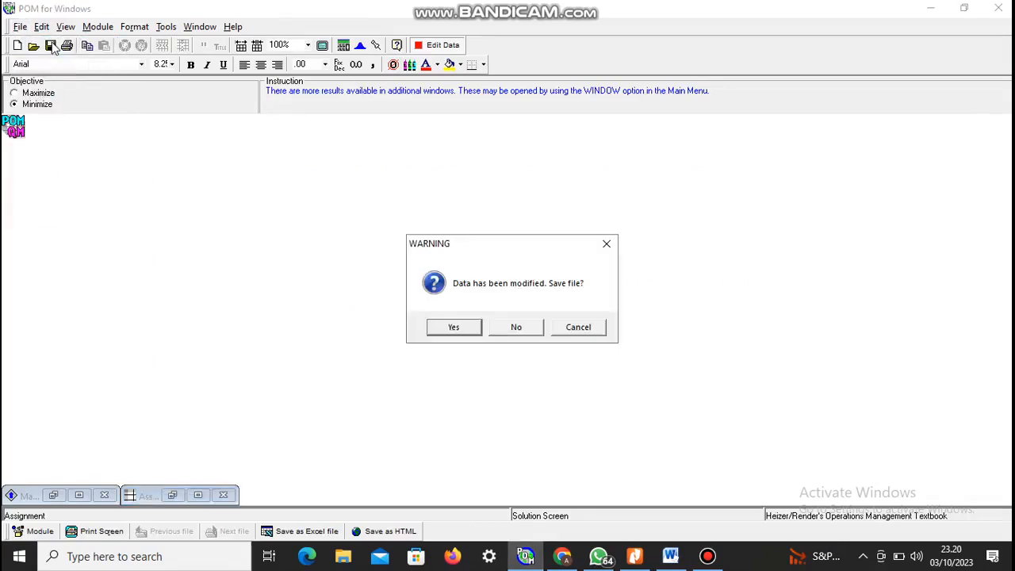
pyautogui.click(505, 335)
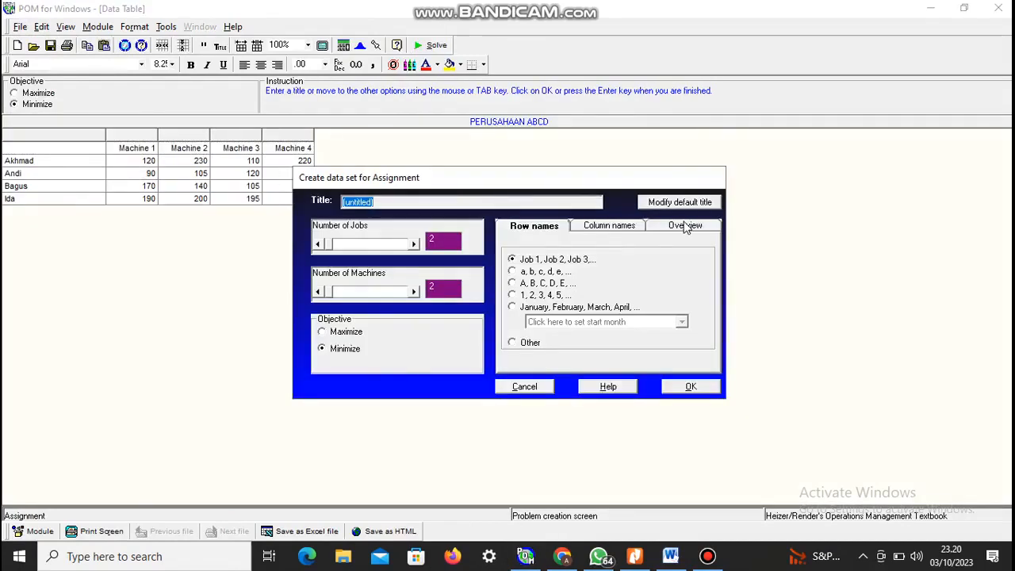
pyautogui.click(22, 26)
pyautogui.click(543, 392)
pyautogui.click(543, 397)
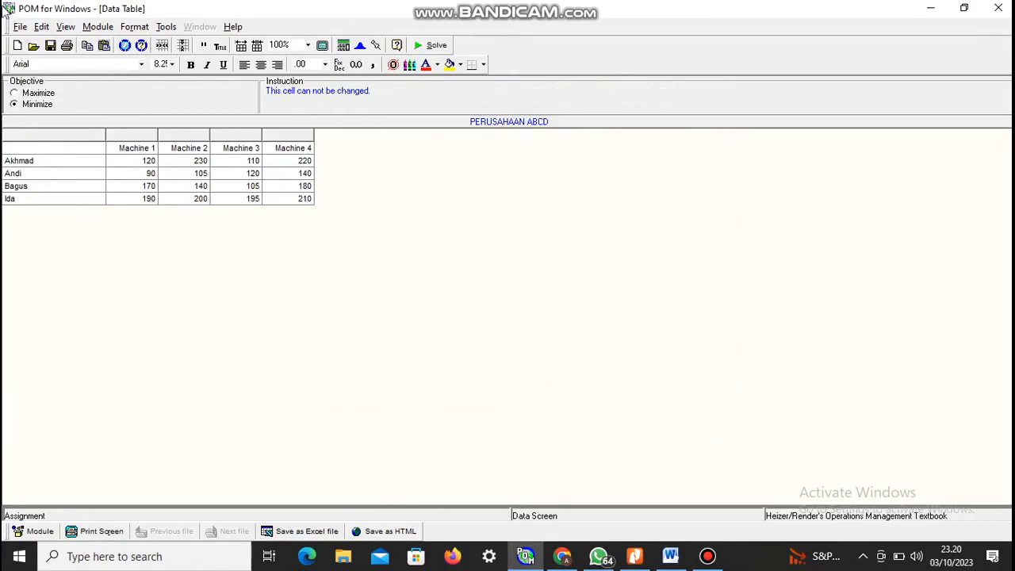
# Close the PERUSAHAAN ABCD data set and select the Assignment module again.
pyautogui.click(19, 27)
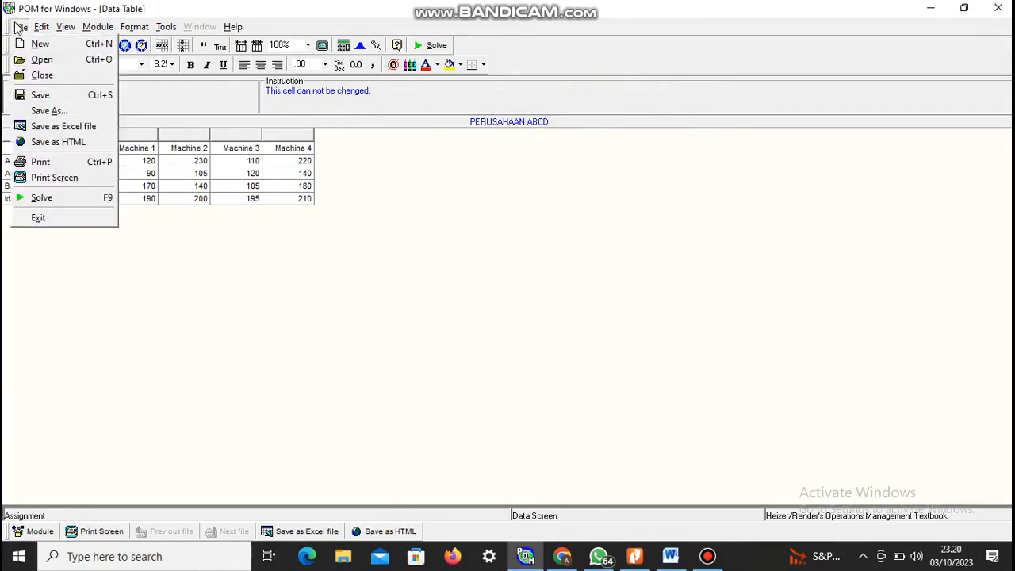
pyautogui.click(42, 75)
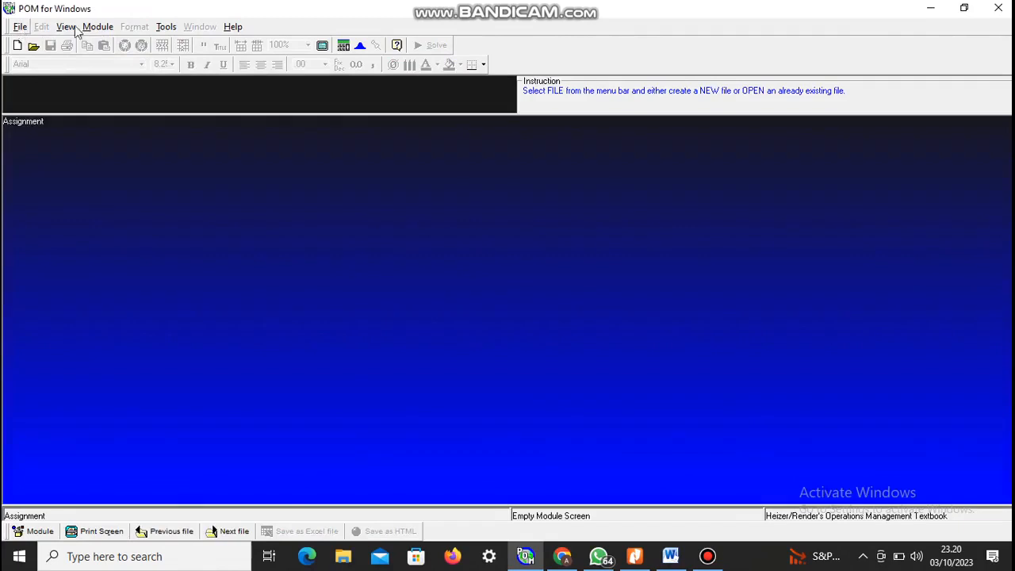
pyautogui.click(100, 27)
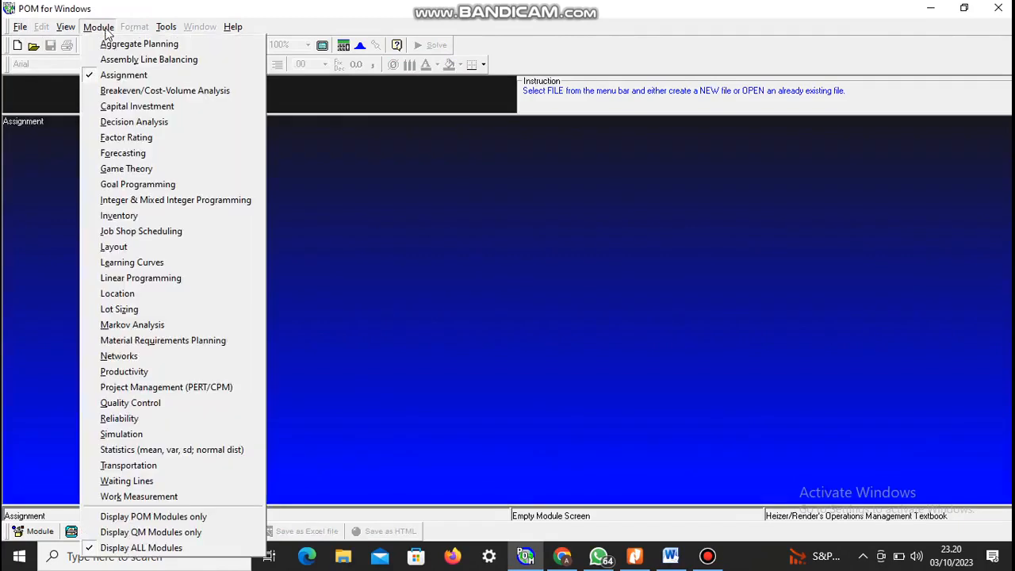
pyautogui.click(119, 80)
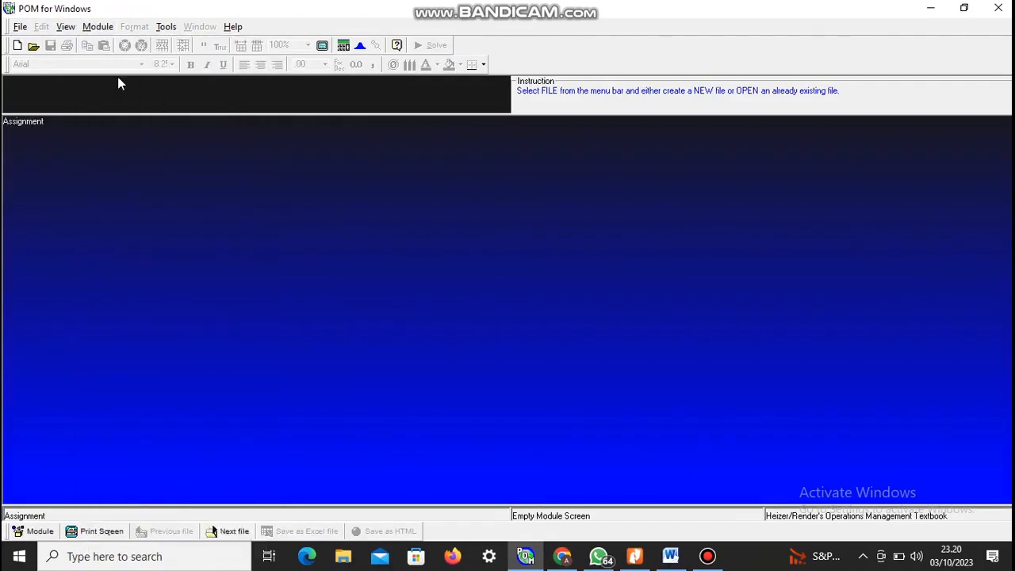
# Start a new Assignment data set and title it "bengkel".
pyautogui.click(20, 27)
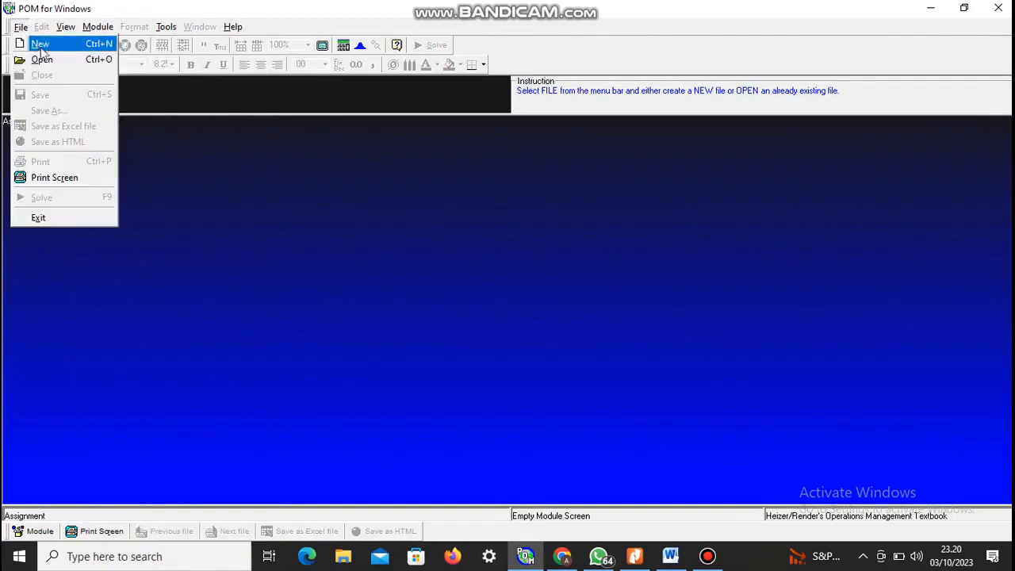
pyautogui.click(52, 45)
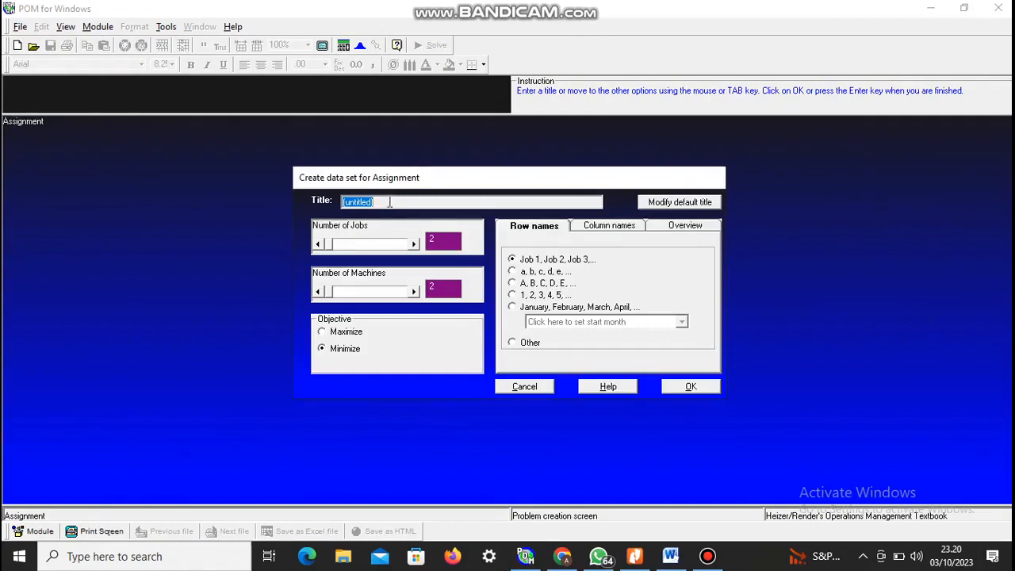
pyautogui.press('BackSpace')
pyautogui.write('bengkel')
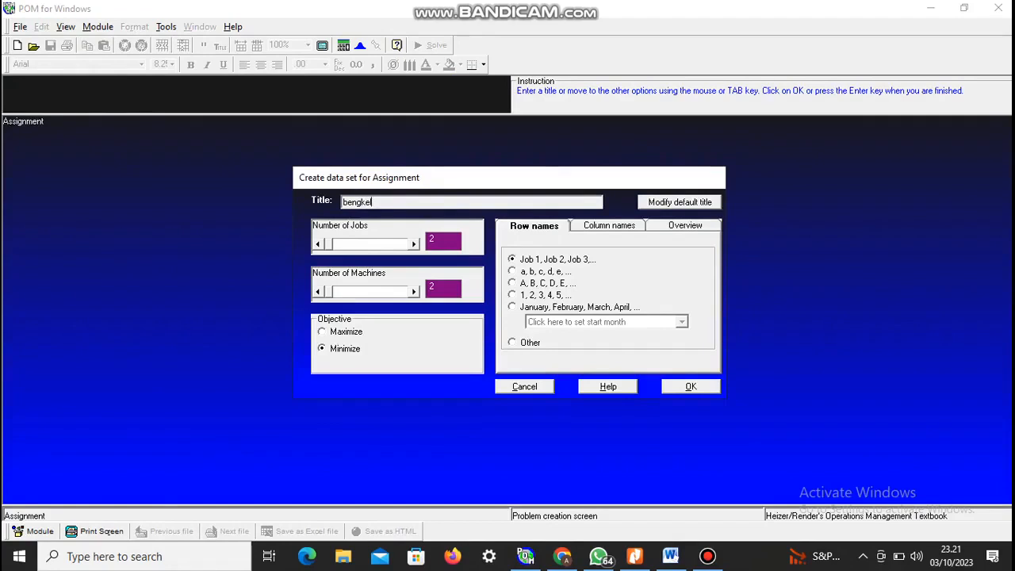
# Set the data set to 6 jobs and 6 machines with row names set to Other, and create the data table.
pyautogui.click(414, 245)
pyautogui.click(414, 245)
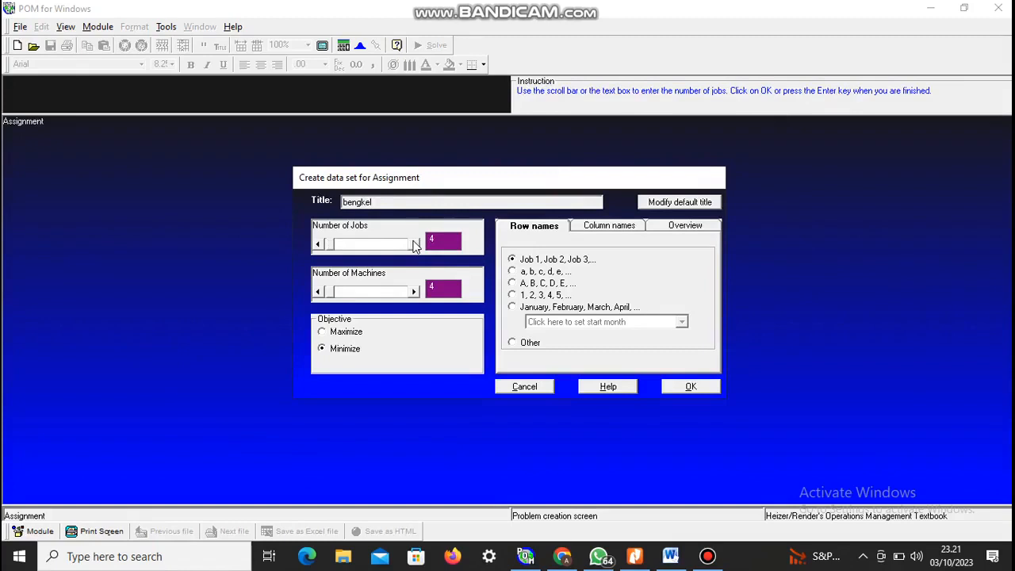
pyautogui.click(414, 245)
pyautogui.click(414, 245)
pyautogui.click(513, 343)
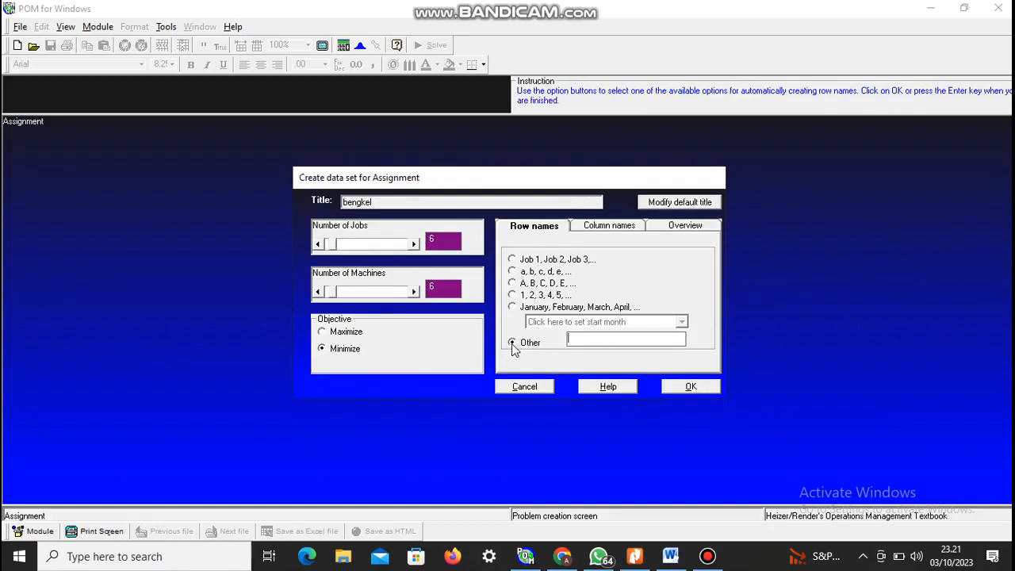
pyautogui.click(691, 386)
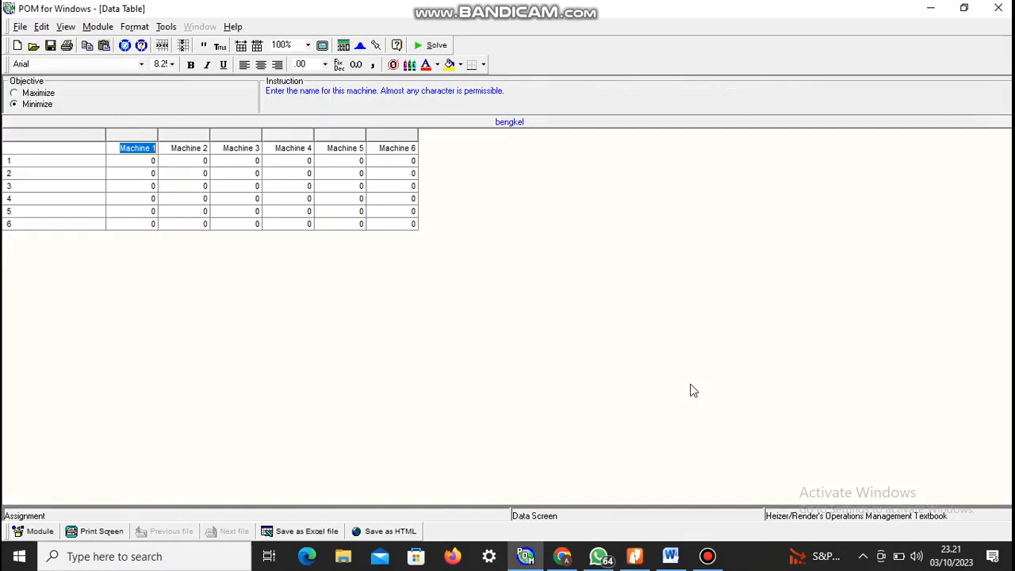
# Fill the bengkel table with jobs A 7/6/2/8/5/5, B 6/8/4/5/4/6, C 9/9/8/12/10/6, D 1/3/1/2/1/1, E 16/18/10/14/19/12 and F 12/14/12/18/20/24.
pyautogui.click(141, 162)
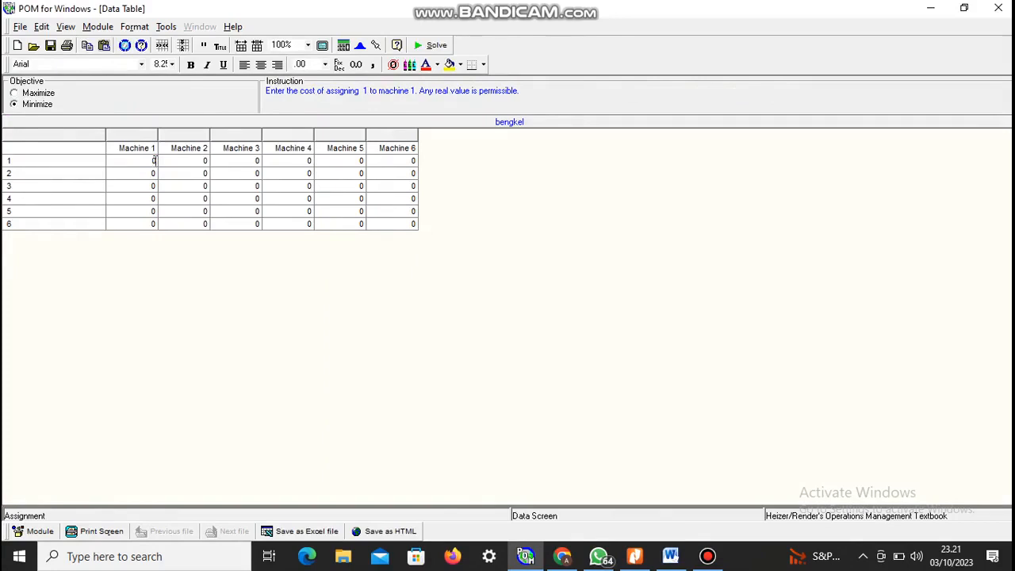
pyautogui.click(154, 148)
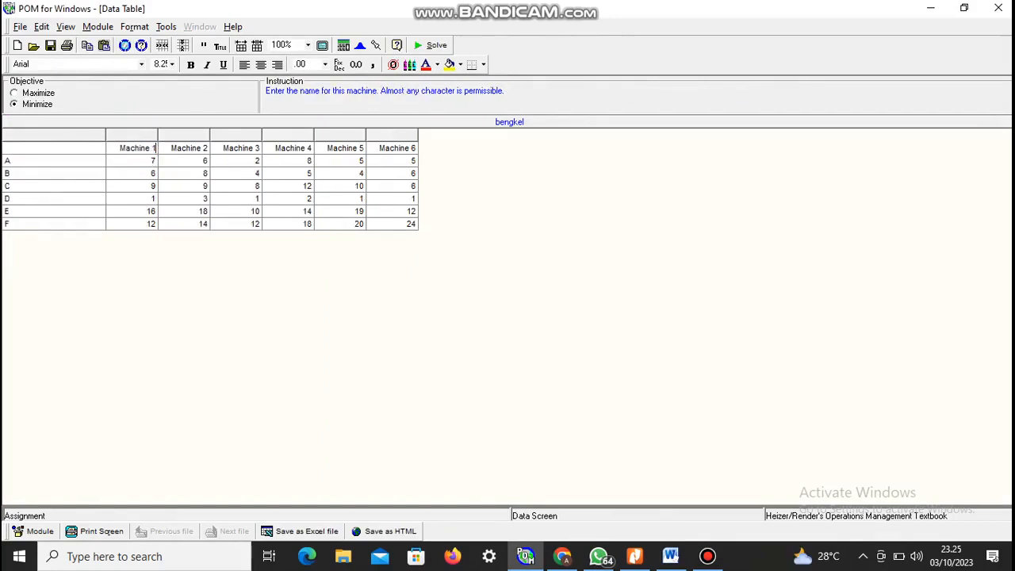
# Solve the bengkel problem and review its Assignment List, closing the list when done.
pyautogui.click(436, 45)
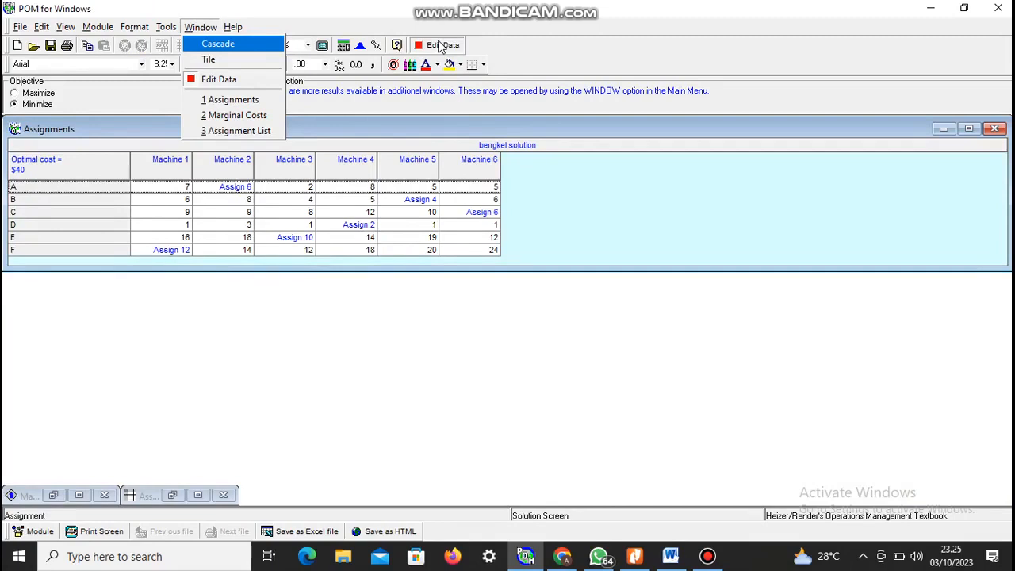
pyautogui.click(220, 131)
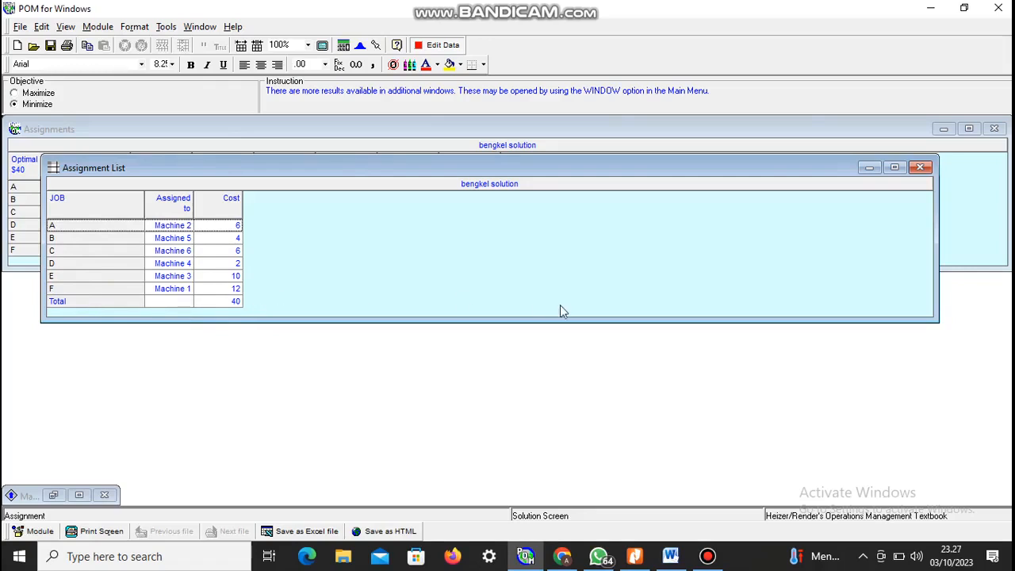
pyautogui.click(919, 169)
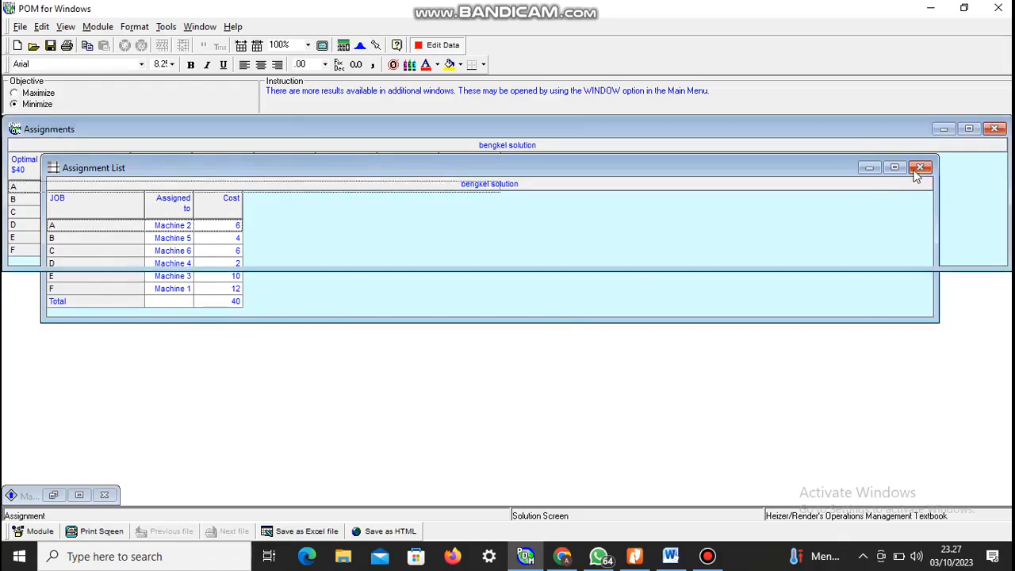
# Return to the bengkel data table, solve it again and review the Assignments solution.
pyautogui.click(452, 49)
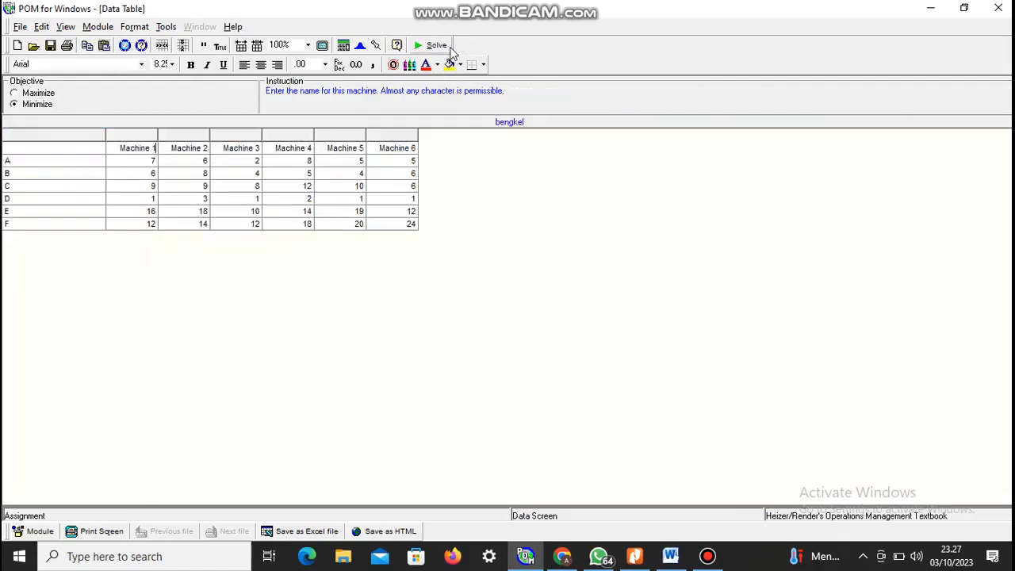
pyautogui.click(450, 49)
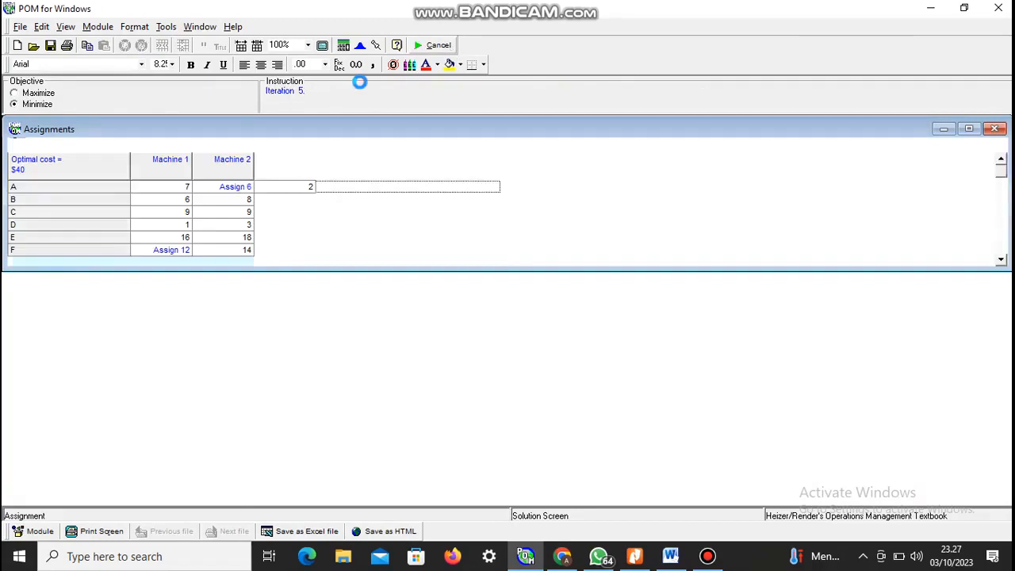
pyautogui.hotkey('alt', 'w')
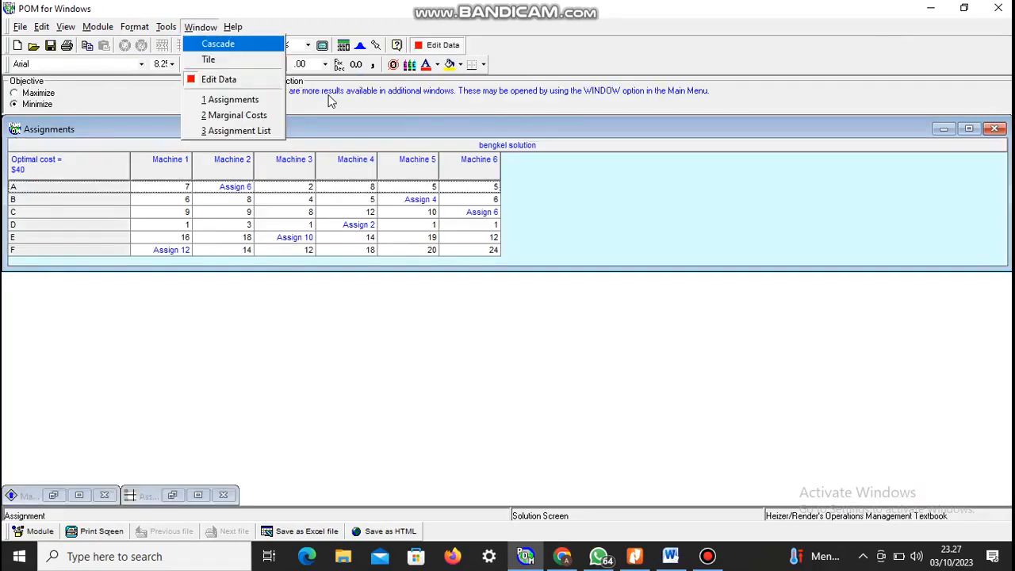
pyautogui.click(229, 102)
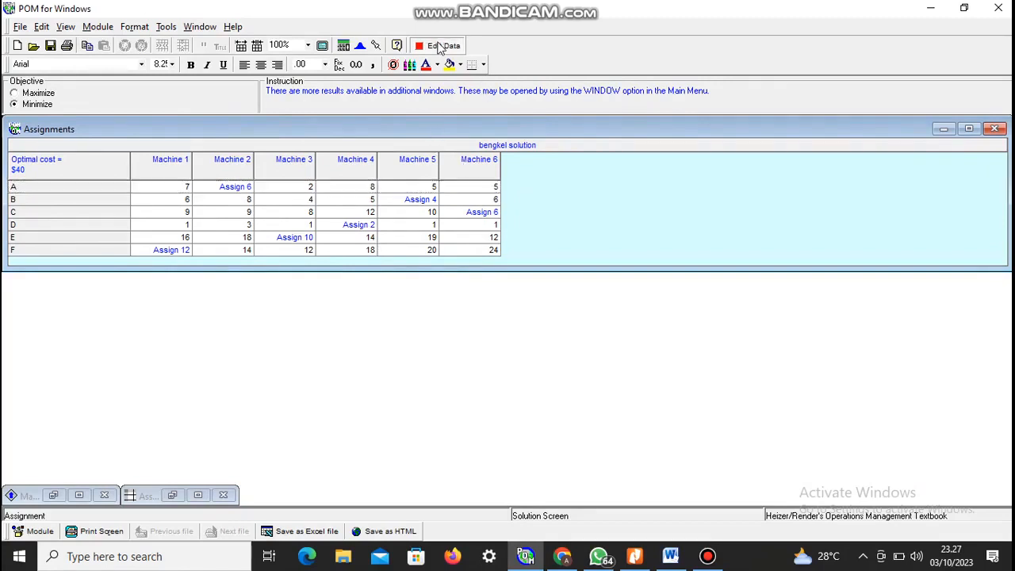
pyautogui.click(441, 46)
pyautogui.click(437, 46)
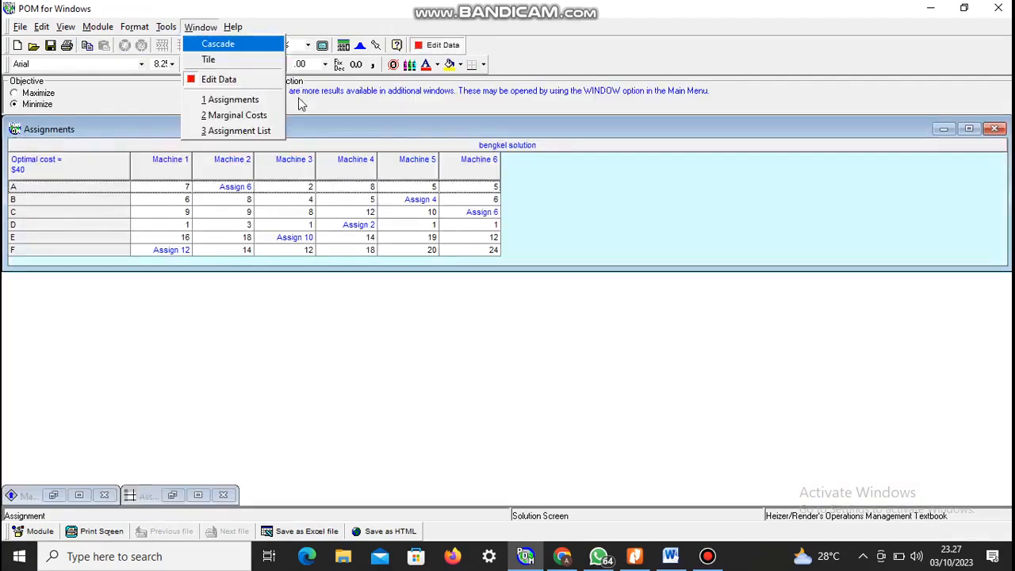
# Examine the bengkel Marginal Costs, going through job A's values across the machines.
pyautogui.click(238, 116)
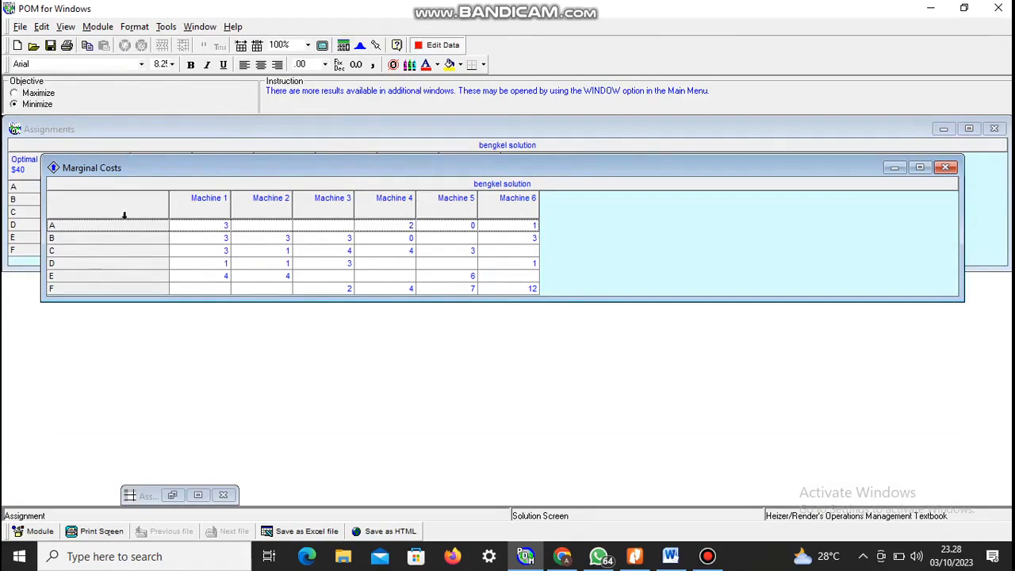
pyautogui.click(70, 229)
pyautogui.click(182, 227)
pyautogui.click(184, 226)
pyautogui.click(421, 230)
pyautogui.click(522, 229)
# Switch to the module PDF in Nitro and read through the exercises on page 13, from the salesman table onward.
pyautogui.click(633, 555)
pyautogui.press('Down')
pyautogui.press('Down')
pyautogui.press('Down')
pyautogui.press('Down')
pyautogui.press('Down')
pyautogui.press('Down')
pyautogui.press('Down')
pyautogui.press('Down')
pyautogui.press('Down')
pyautogui.press('Down')
pyautogui.press('Down')
pyautogui.press('Down')
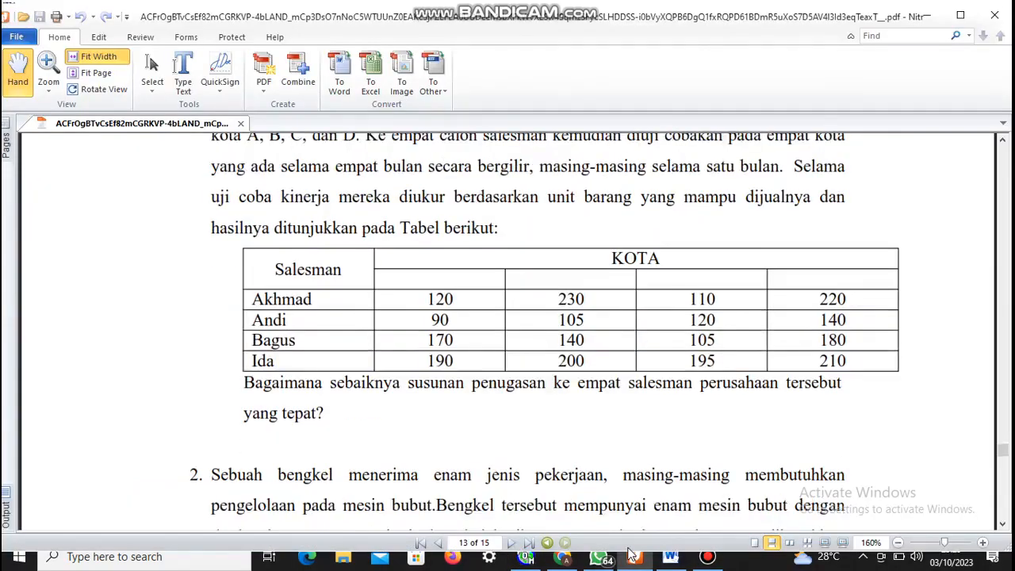
pyautogui.press('Down')
pyautogui.press('Down')
pyautogui.press('Down')
pyautogui.press('Down')
pyautogui.press('Down')
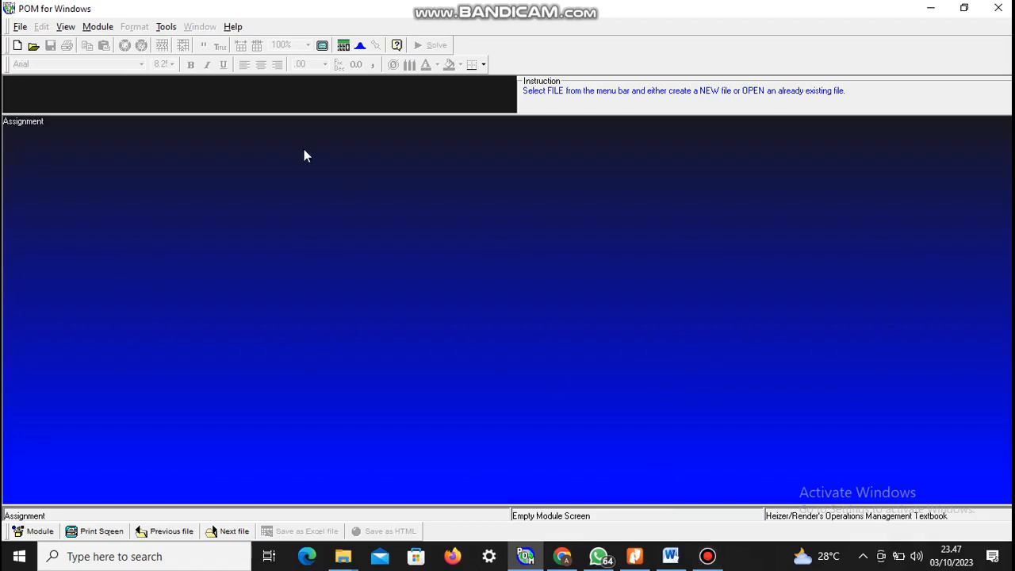
# Start a new Assignment data set and title it "PERUSAHAAN ABCD".
pyautogui.click(17, 27)
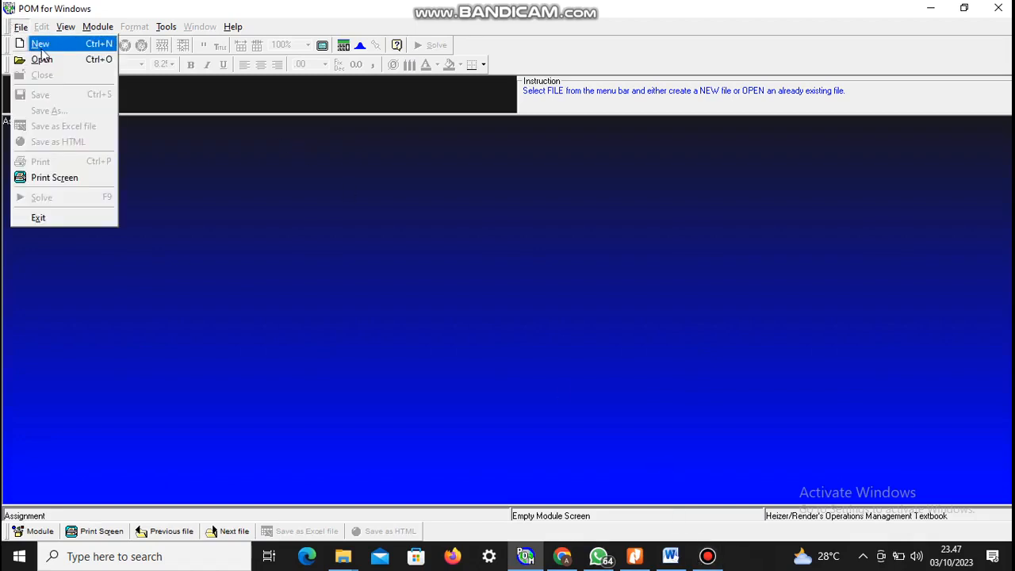
pyautogui.click(40, 45)
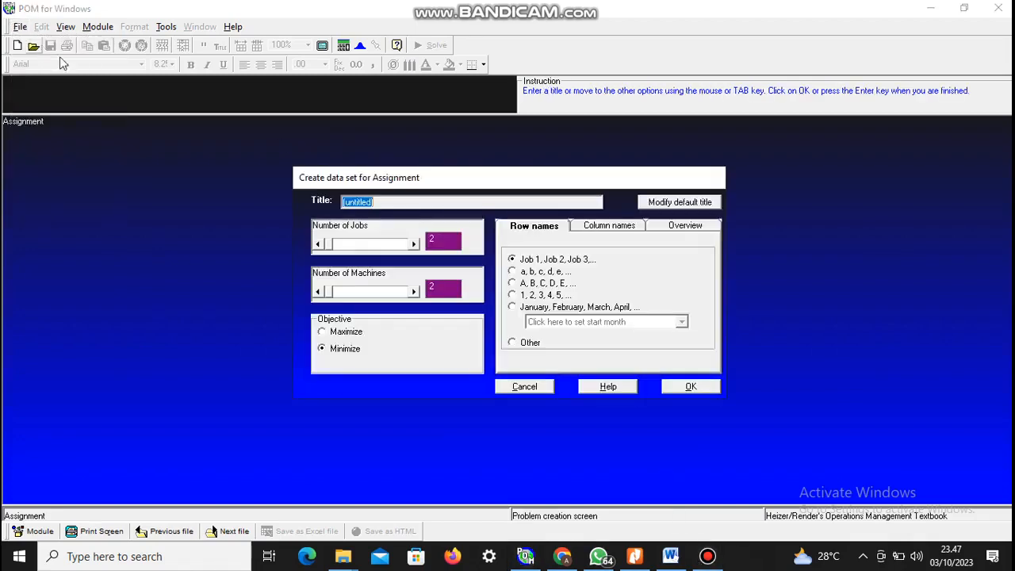
pyautogui.click(410, 203)
pyautogui.press('BackSpace')
pyautogui.press('BackSpace')
pyautogui.press('BackSpace')
pyautogui.press('BackSpace')
pyautogui.press('BackSpace')
pyautogui.press('BackSpace')
pyautogui.press('BackSpace')
pyautogui.press('BackSpace')
pyautogui.press('BackSpace')
pyautogui.write('p')
pyautogui.press('BackSpace')
pyautogui.write('PERUSAHAAN ABCD')
# Set the data set to 5 jobs and 4 machines with row names set to Other, and create the data table.
pyautogui.click(412, 246)
pyautogui.click(413, 246)
pyautogui.click(413, 246)
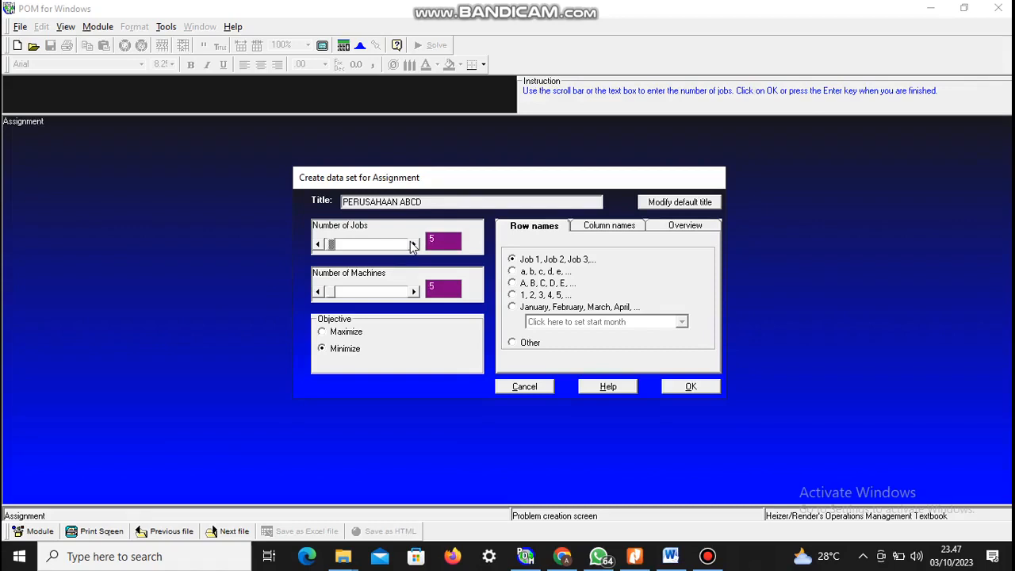
pyautogui.click(317, 292)
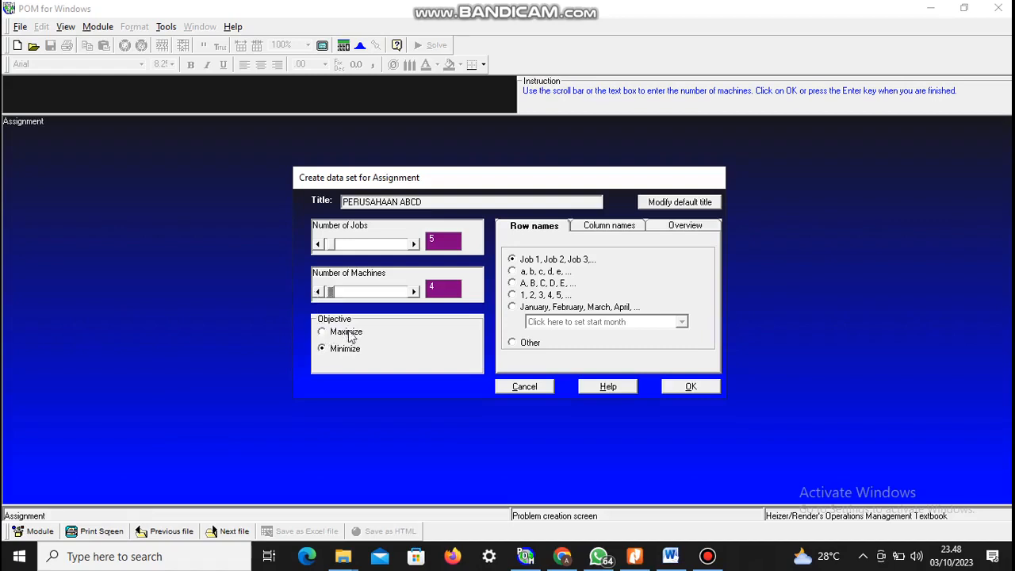
pyautogui.click(511, 343)
pyautogui.click(686, 387)
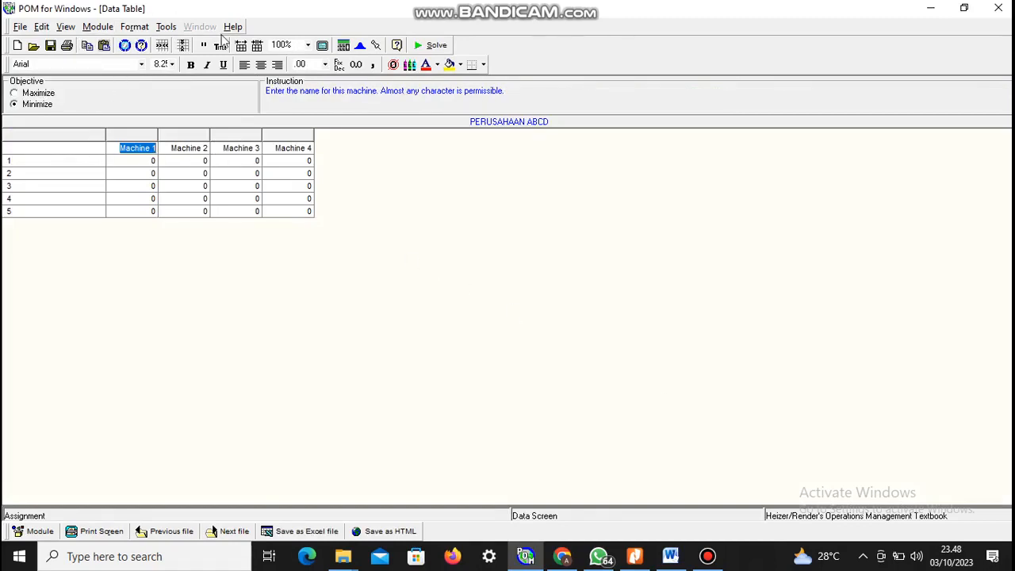
# Fill the PERUSAHAAN ABCD table with rows 1 120/90/170/190, 2 230/105/140/200, 3 110/120/105/195, 4 220/140/180/210 and 5 245/130/195/185, and solve it.
pyautogui.click(155, 149)
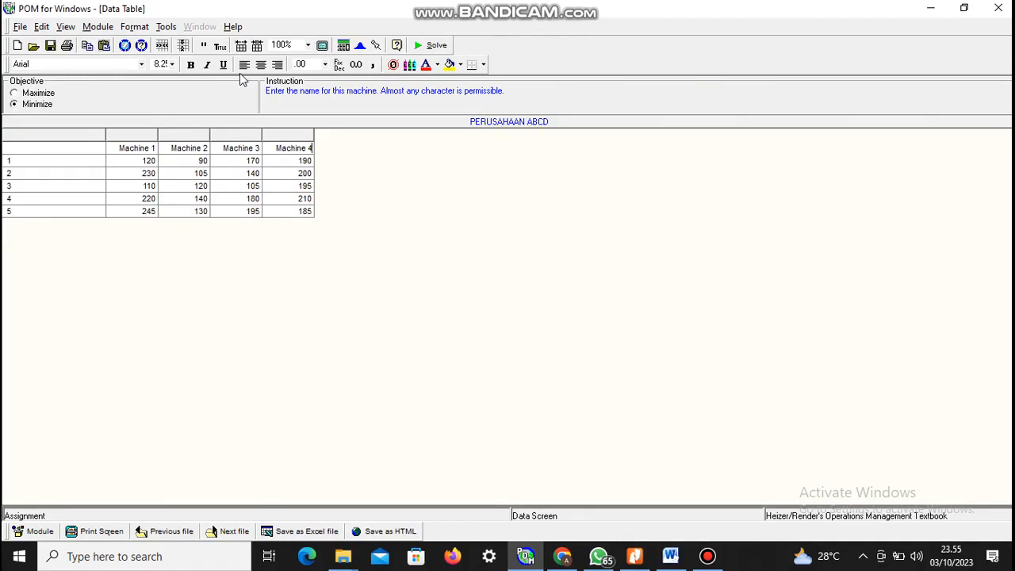
pyautogui.click(421, 46)
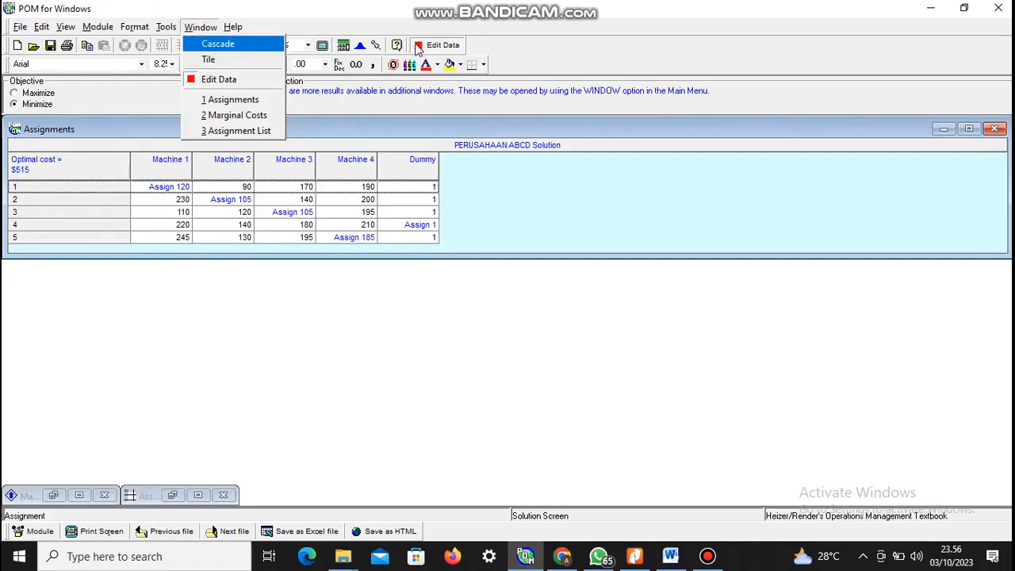
# Examine the Assignment List and the Marginal Costs of the PERUSAHAAN ABCD solution.
pyautogui.click(226, 131)
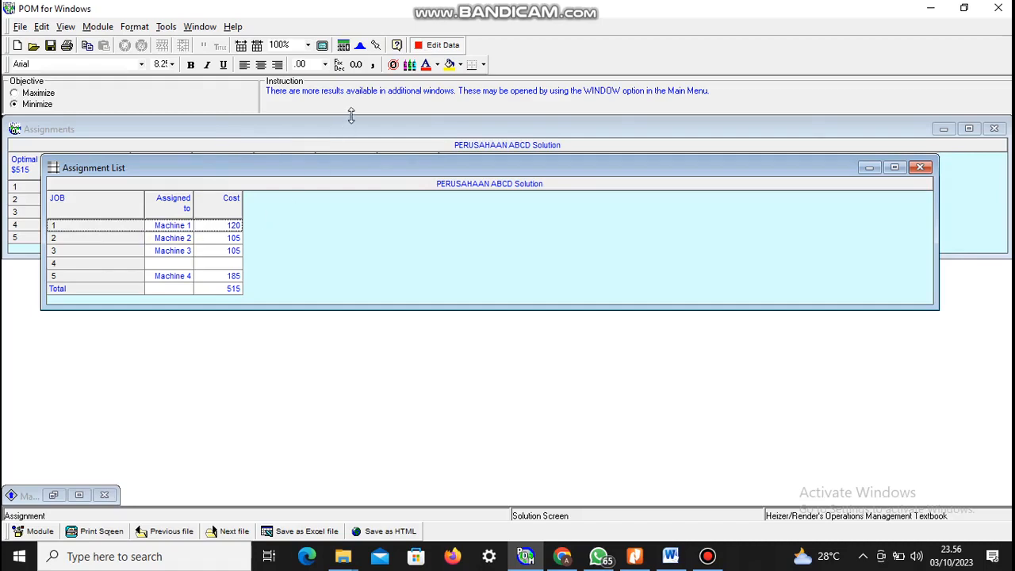
pyautogui.moveTo(351, 168); pyautogui.dragTo(429, 245)
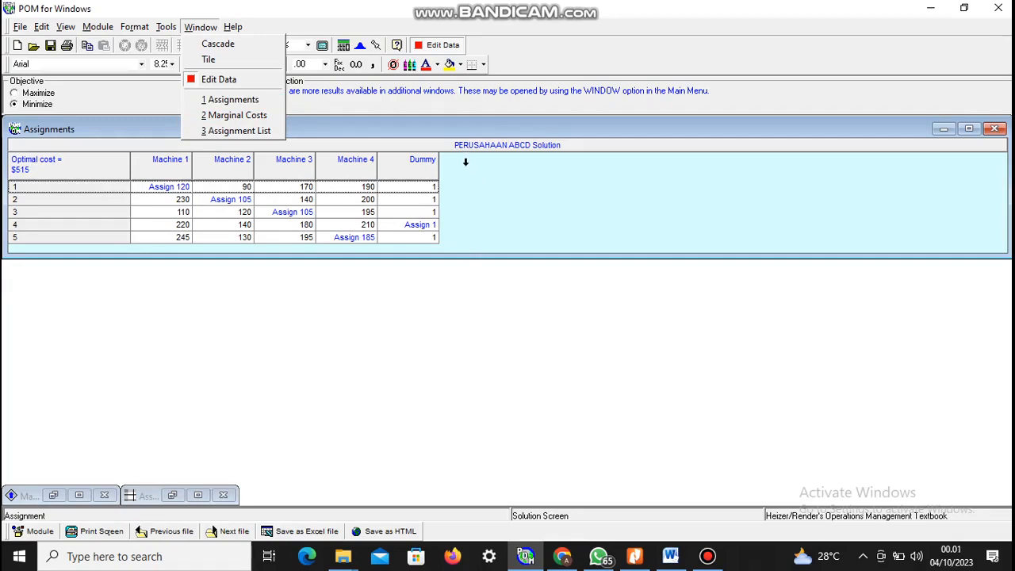
pyautogui.click(238, 115)
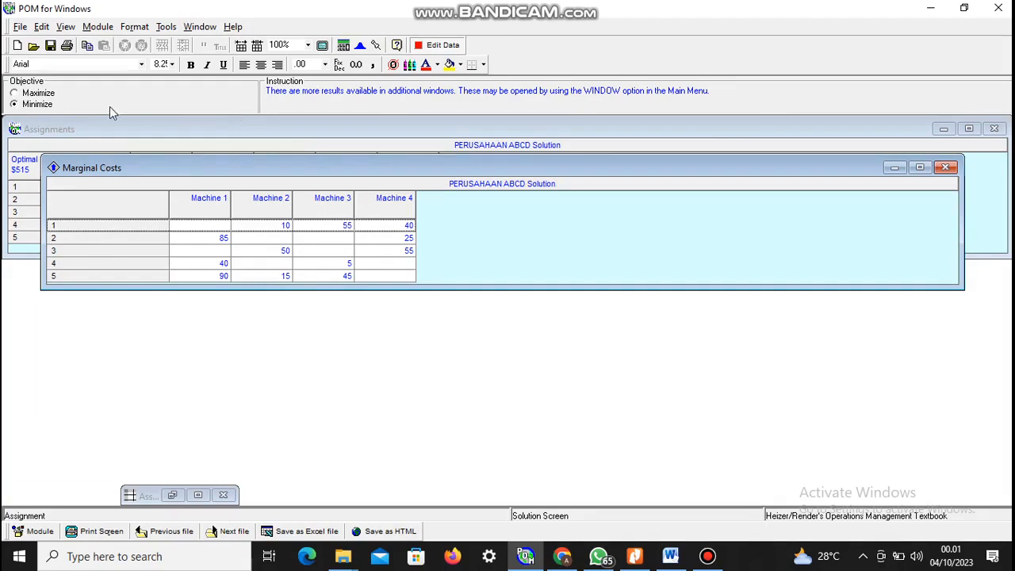
pyautogui.click(90, 225)
pyautogui.click(273, 226)
pyautogui.click(225, 225)
pyautogui.click(217, 263)
pyautogui.click(287, 250)
# Switch to the module PDF in Nitro and read exercises 3 and 4, including the Atlantik basketball distance table.
pyautogui.click(635, 558)
pyautogui.scroll(-5, 635, 560)
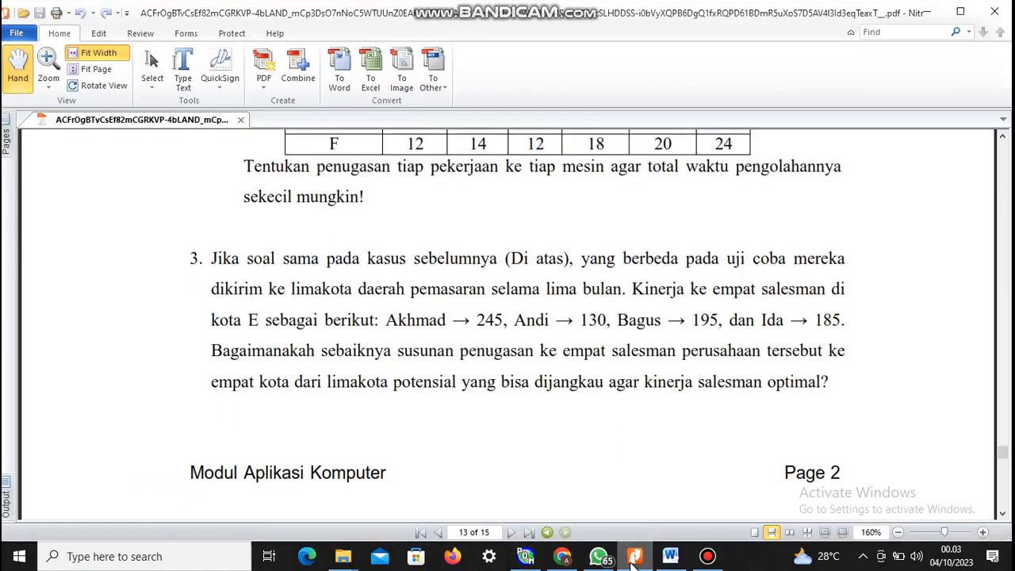
pyautogui.scroll(-4, 635, 561)
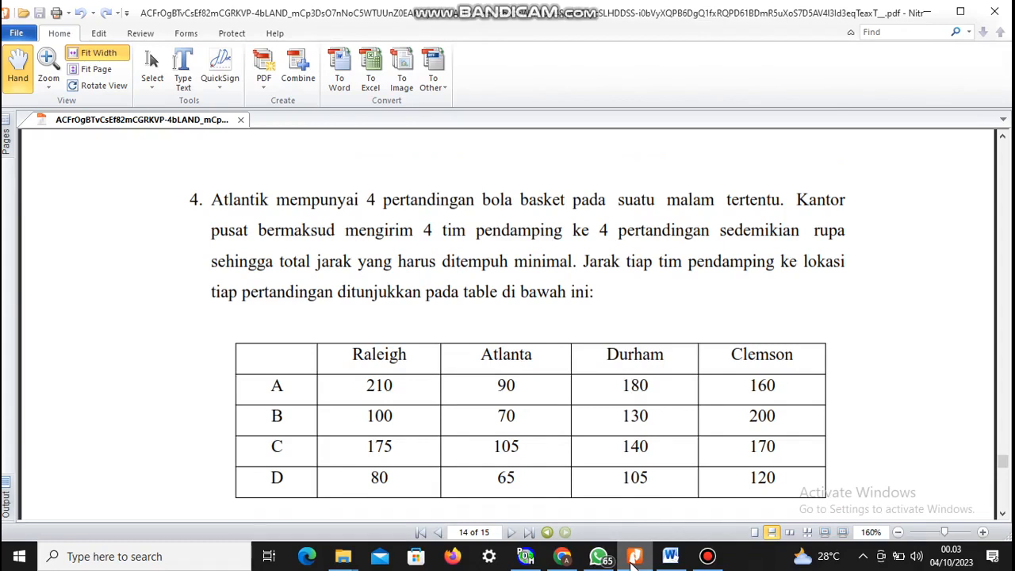
pyautogui.click(634, 558)
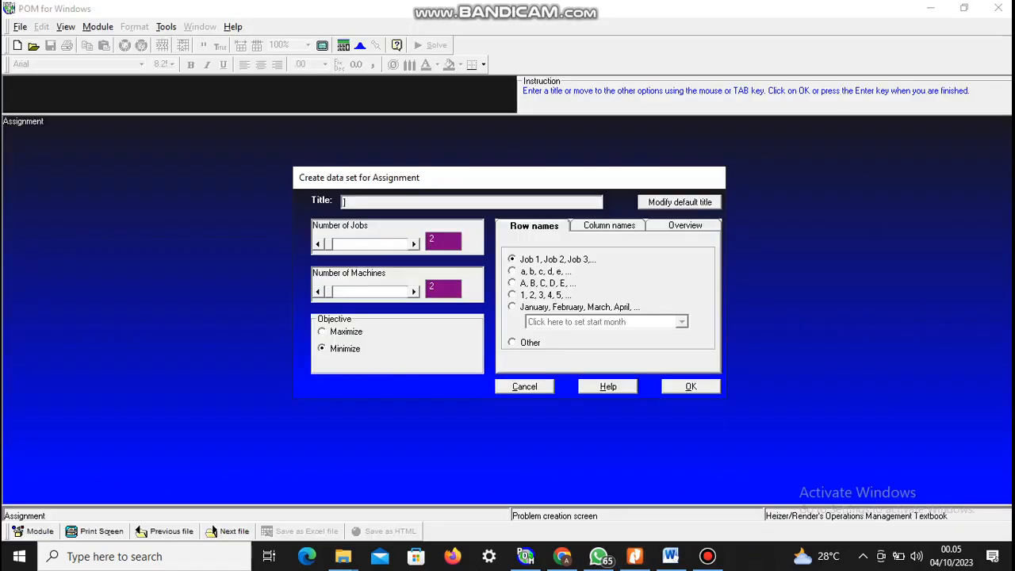
# Create a new Assignment data set titled "ATLANTIK" with 4 jobs, 4 machines and row names set to Other.
pyautogui.write('ATLANTIK')
pyautogui.click(414, 244)
pyautogui.click(413, 243)
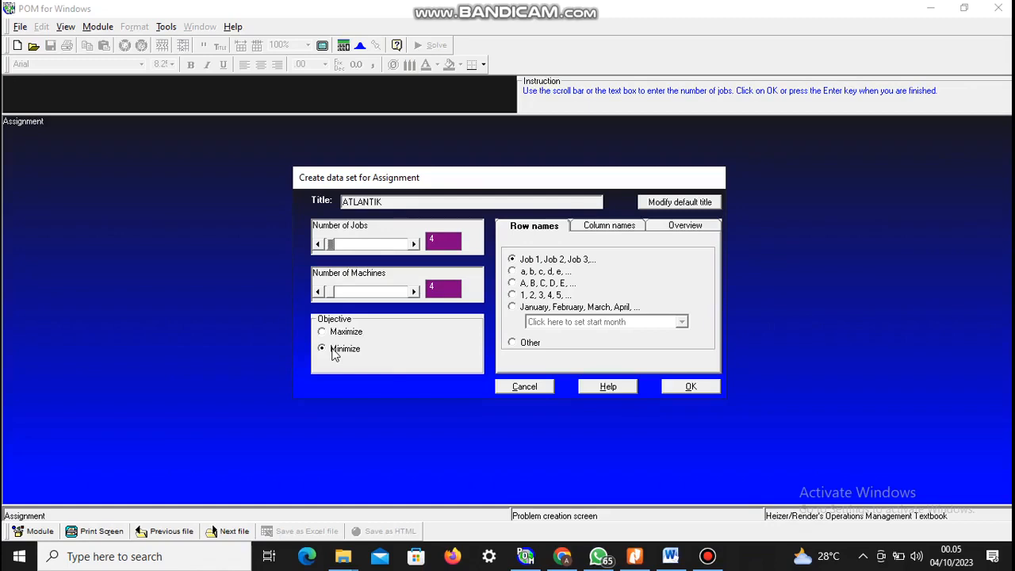
pyautogui.click(513, 342)
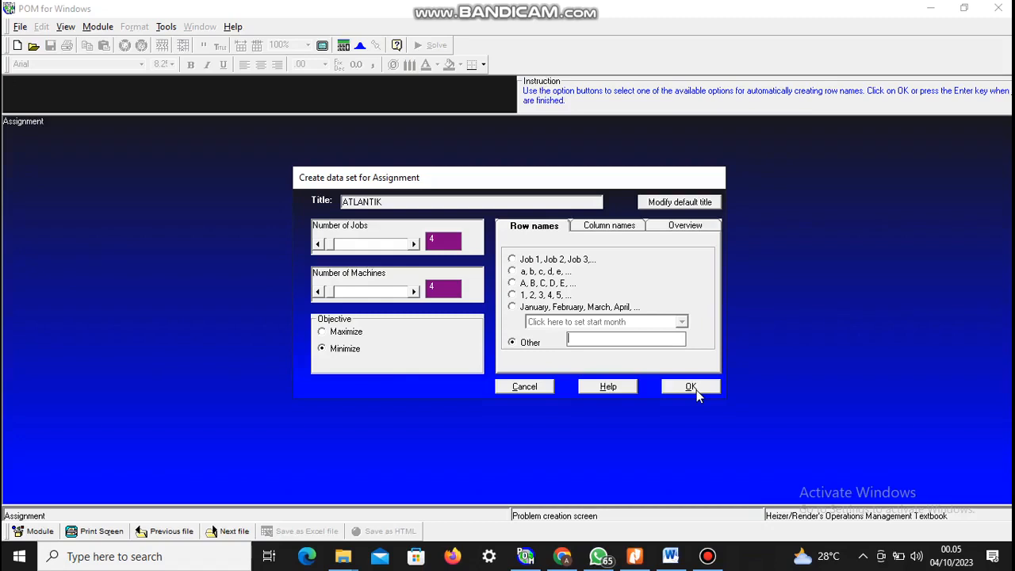
pyautogui.click(696, 394)
# Fill the ATLANTIK table with columns Raleigh, Atlanta, Durham, Clemson and rows A 210/90/180/160, B 100/70/130/200, C 175/105/140/170, D 80/65/105/120, and solve it.
pyautogui.click(153, 149)
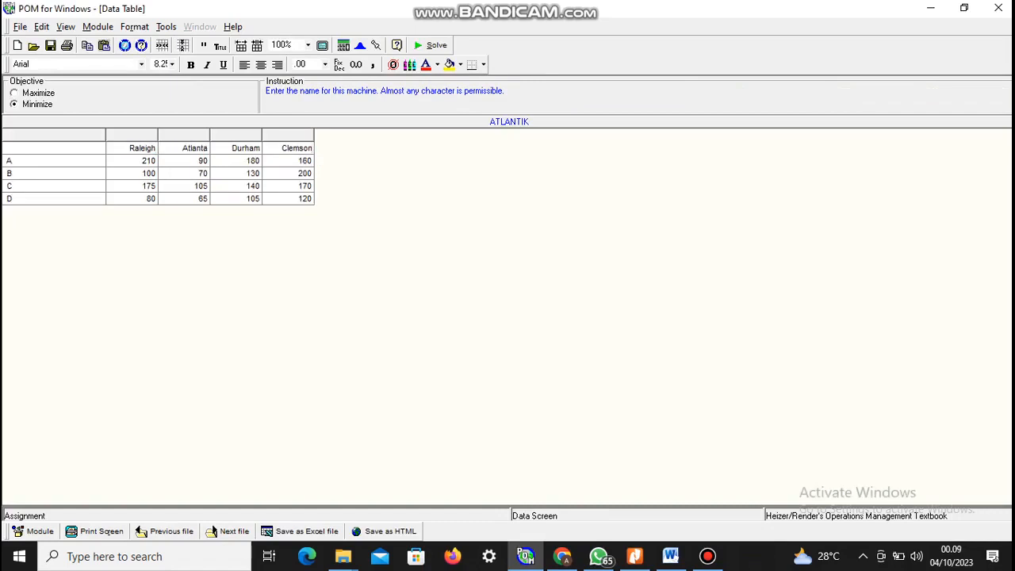
pyautogui.click(420, 48)
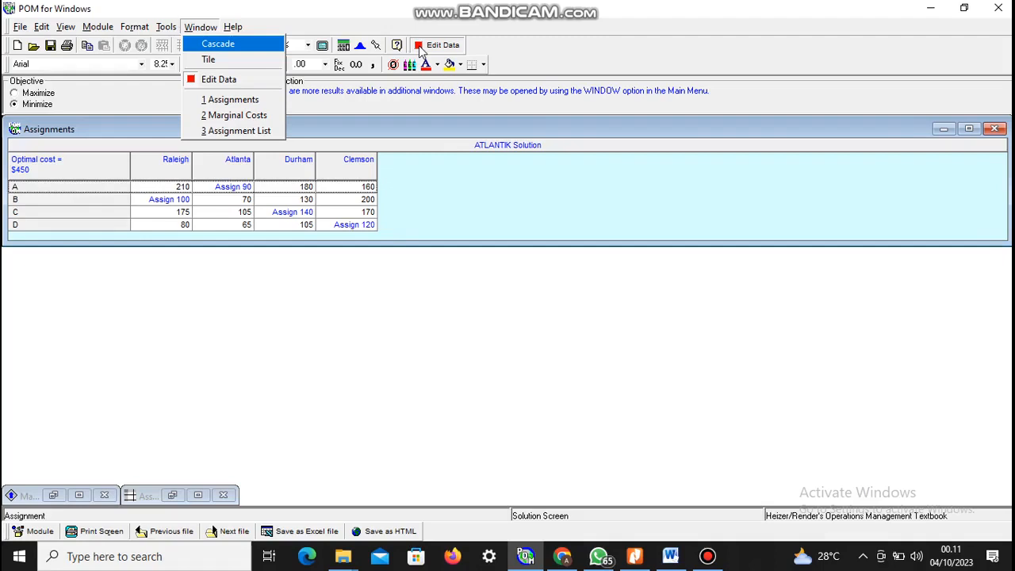
pyautogui.click(167, 27)
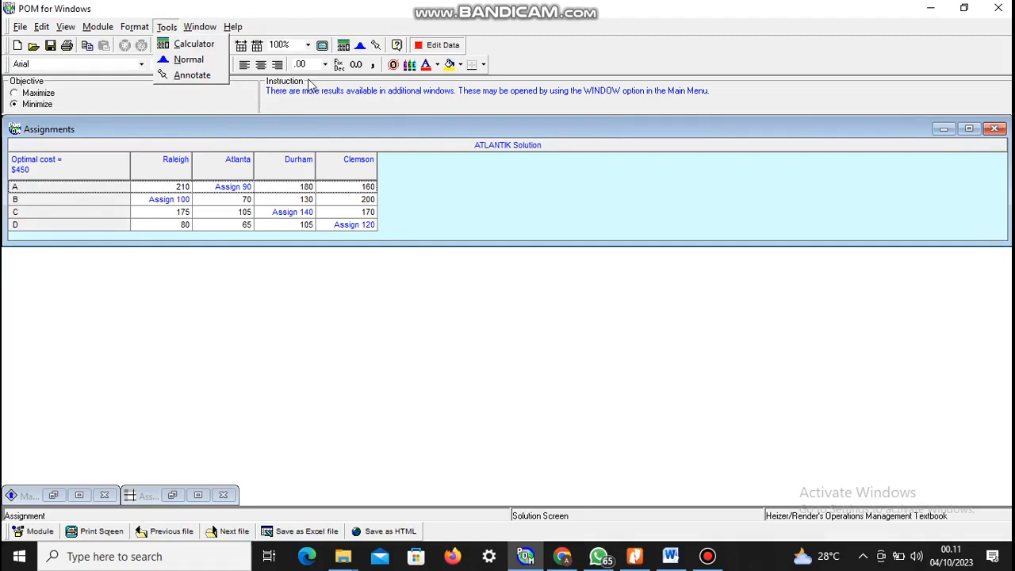
pyautogui.click(419, 47)
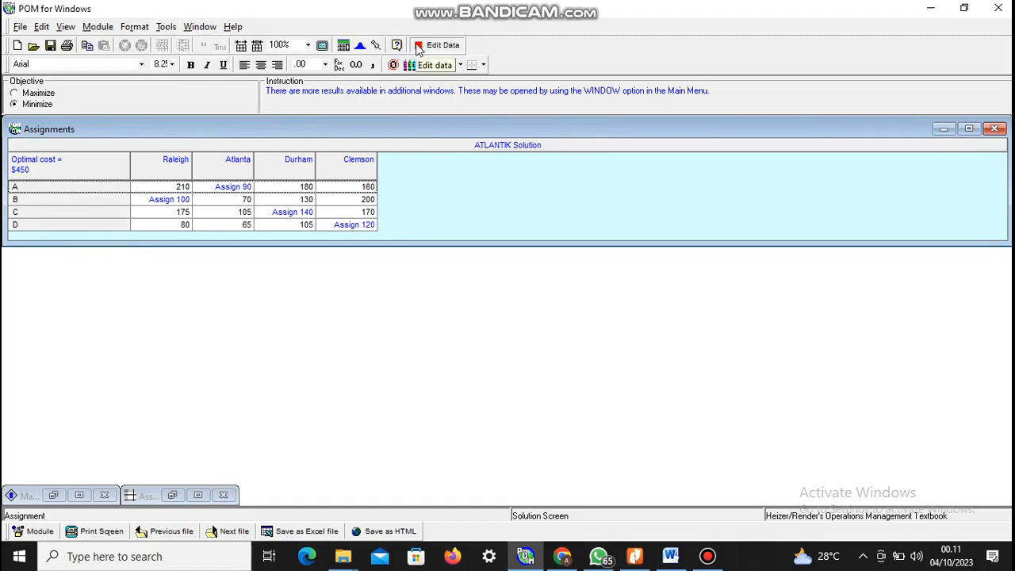
pyautogui.click(419, 48)
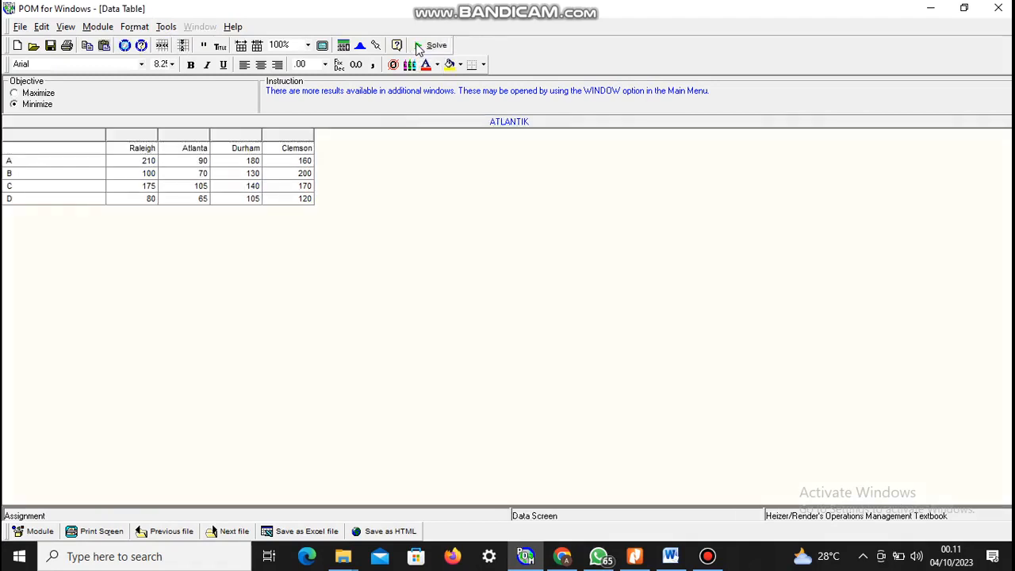
pyautogui.click(419, 47)
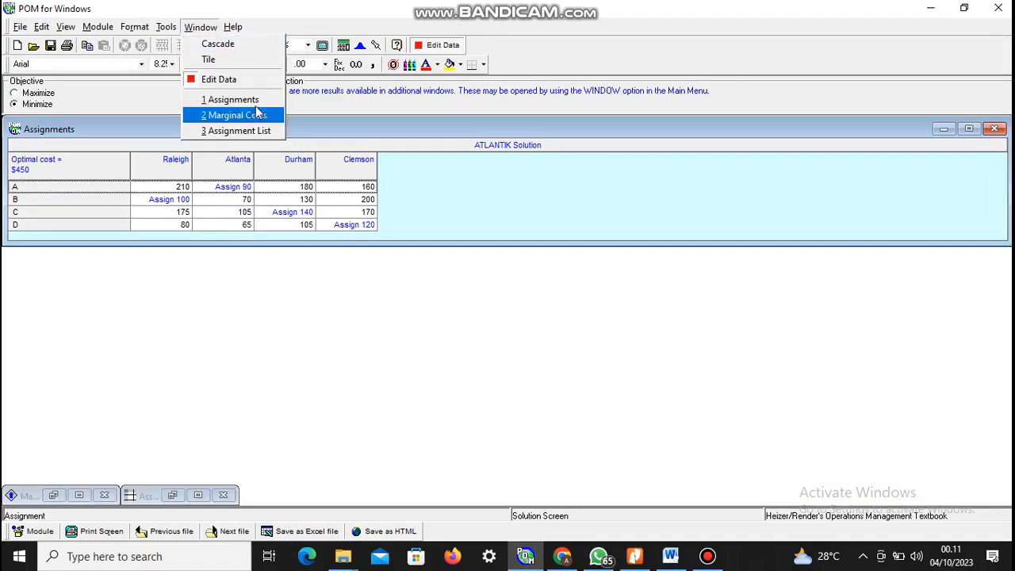
# Review the ATLANTIK solution's Assignment List, close it and view the Marginal Costs.
pyautogui.click(228, 131)
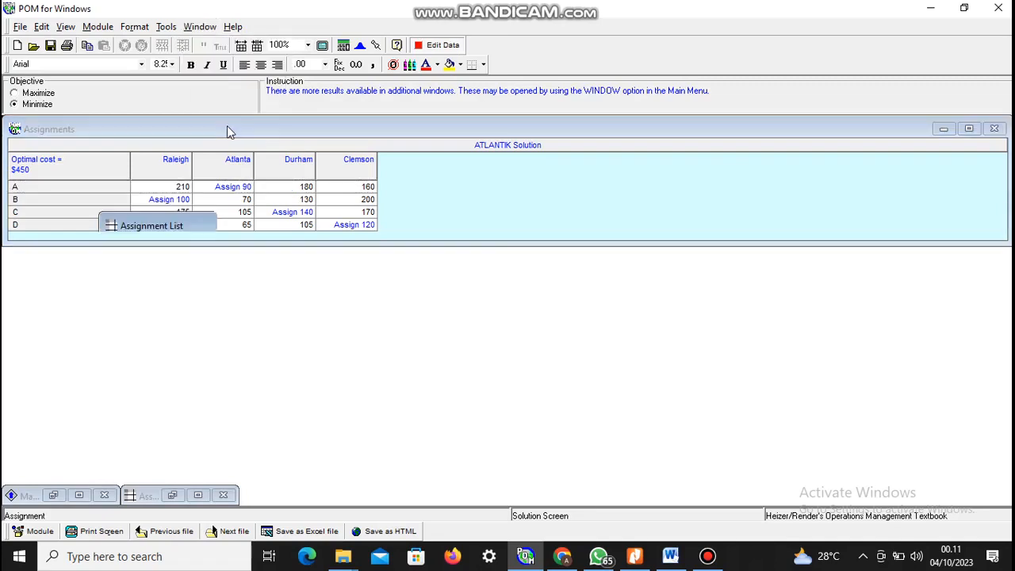
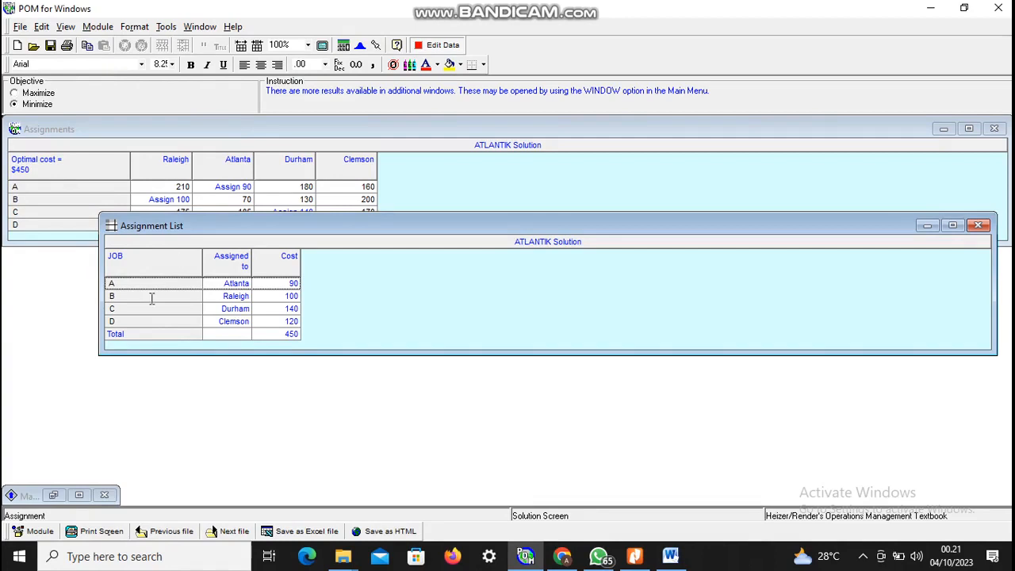
pyautogui.click(191, 283)
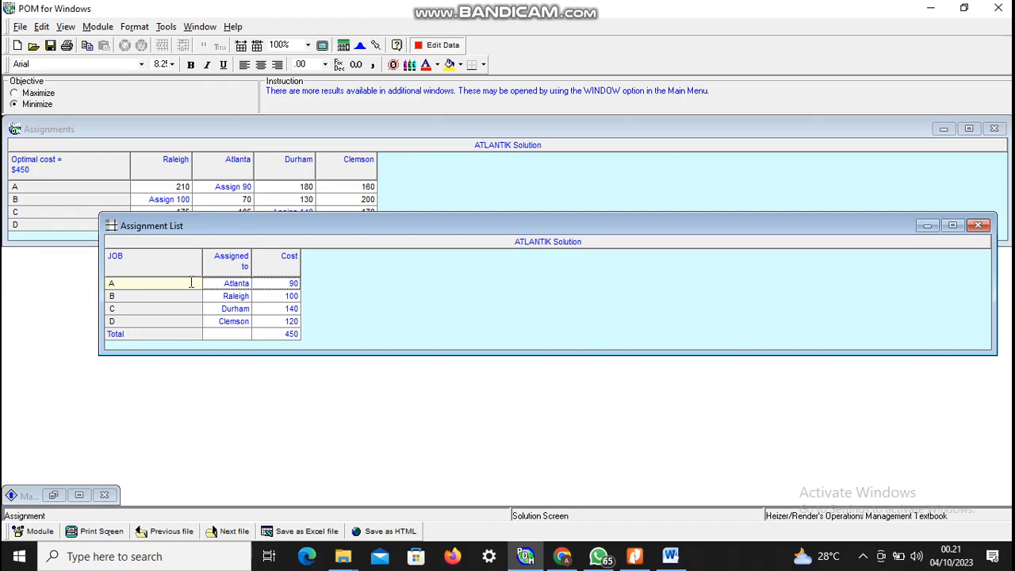
pyautogui.click(359, 196)
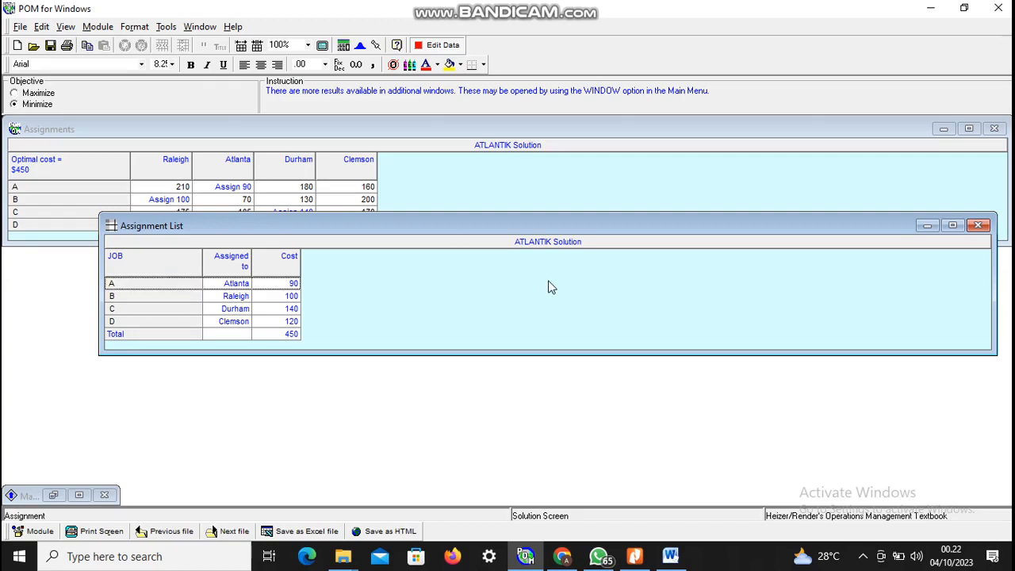
pyautogui.click(972, 228)
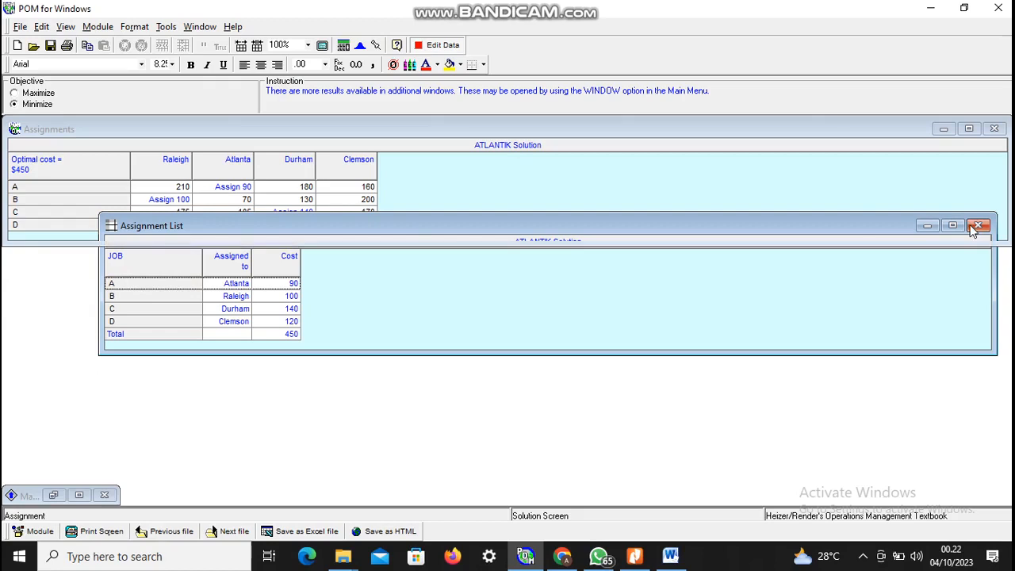
pyautogui.click(1001, 131)
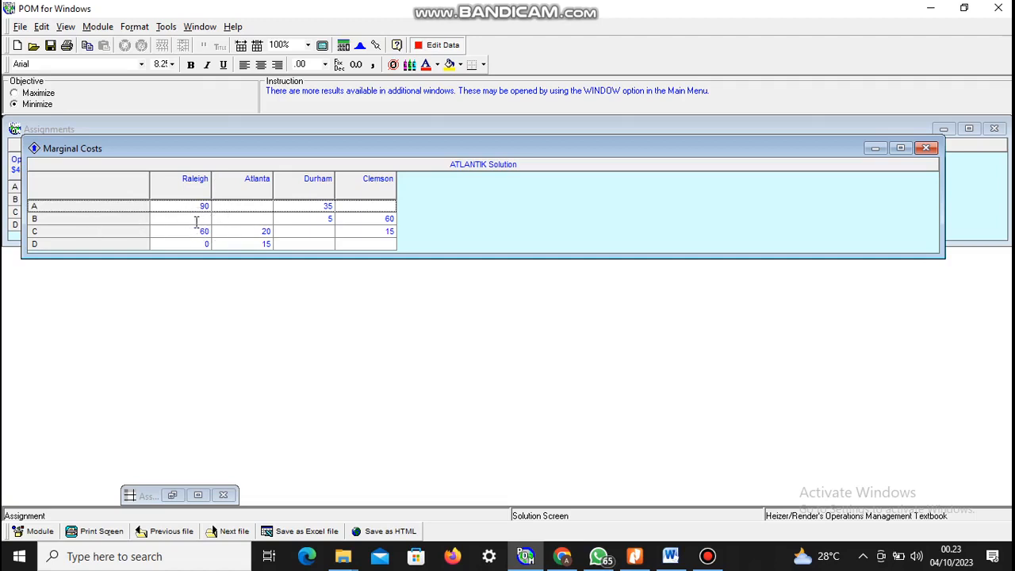
# Review the ATLANTIK marginal costs for team C, and switch to the module PDF in Nitro to read exercise 5's machine cost table.
pyautogui.click(268, 230)
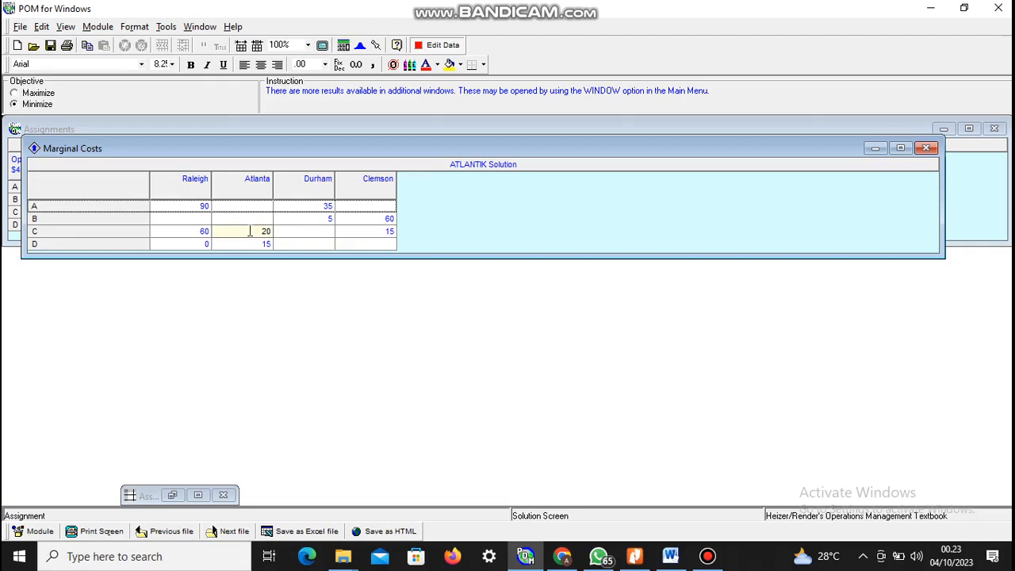
pyautogui.click(307, 234)
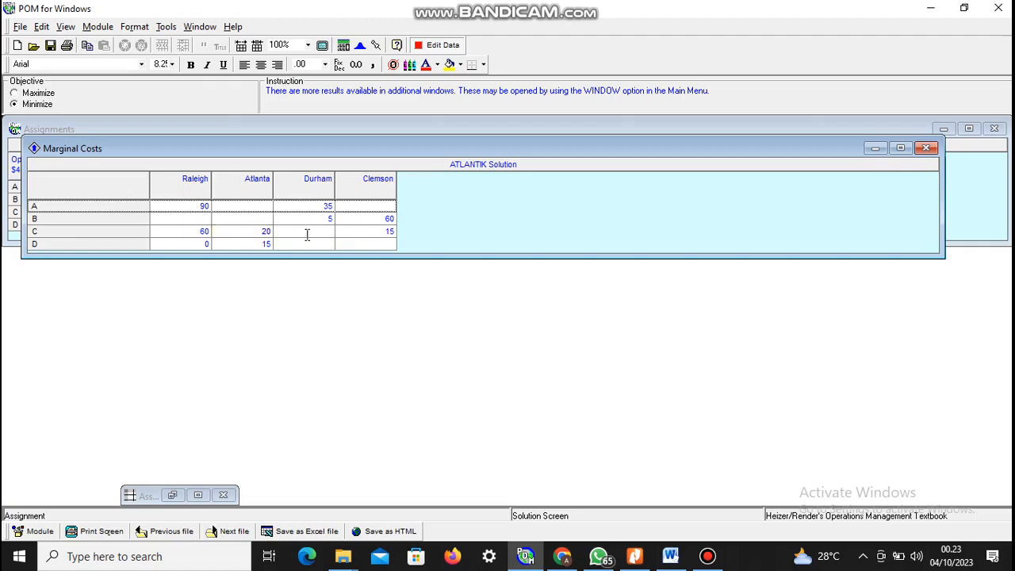
pyautogui.click(633, 556)
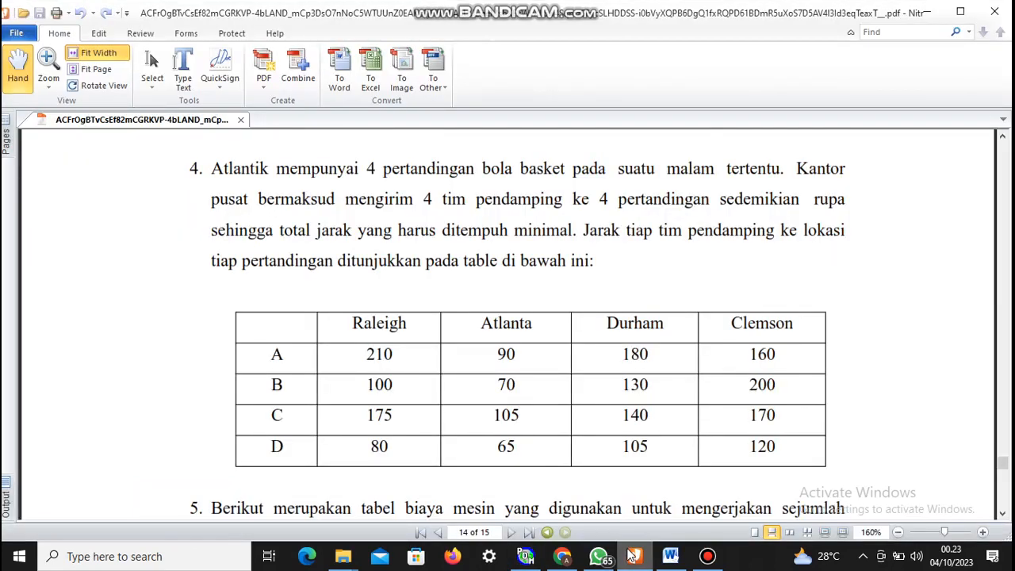
pyautogui.press('Down')
pyautogui.press('Down')
pyautogui.press('Down')
pyautogui.press('Down')
pyautogui.press('Down')
pyautogui.press('Down')
pyautogui.press('Down')
pyautogui.press('Down')
pyautogui.press('Down')
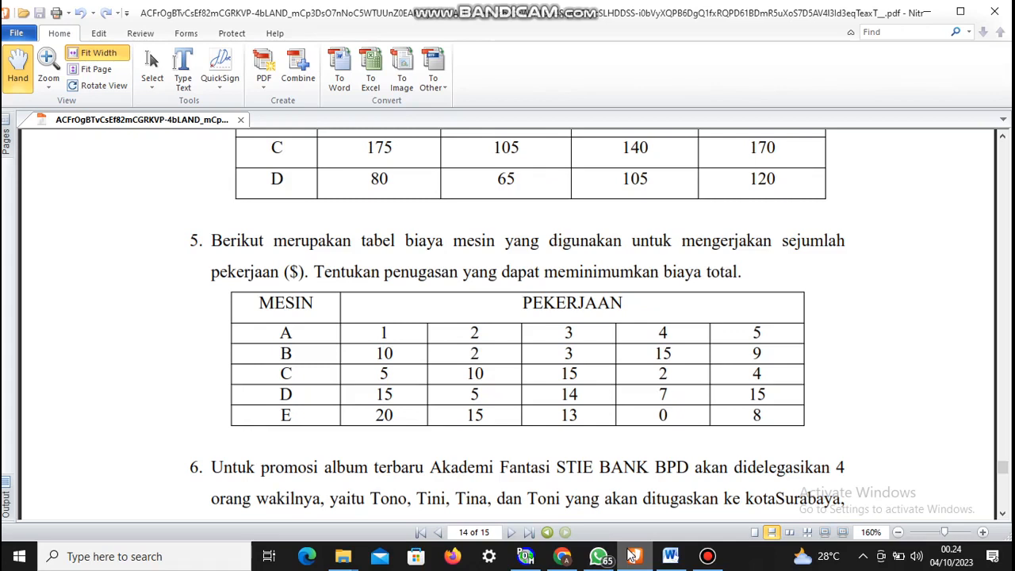
pyautogui.click(634, 556)
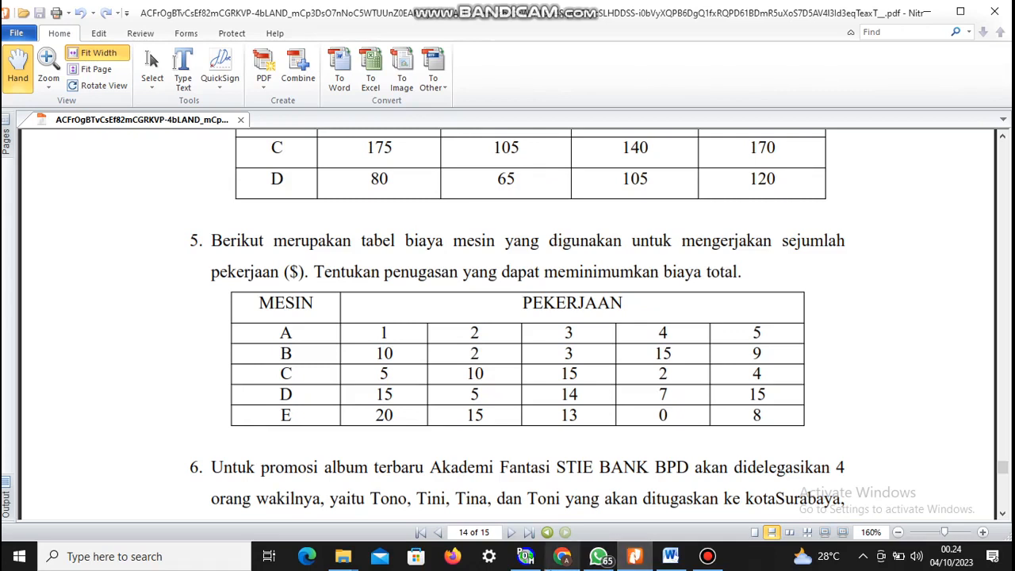
# Switch to POM for Windows and create the data set "PERUSAHAAN AKU" with 5 jobs, 5 machines, row names A, B, C, D, E and column names Other.
pyautogui.hotkey('alt', 'Tab')
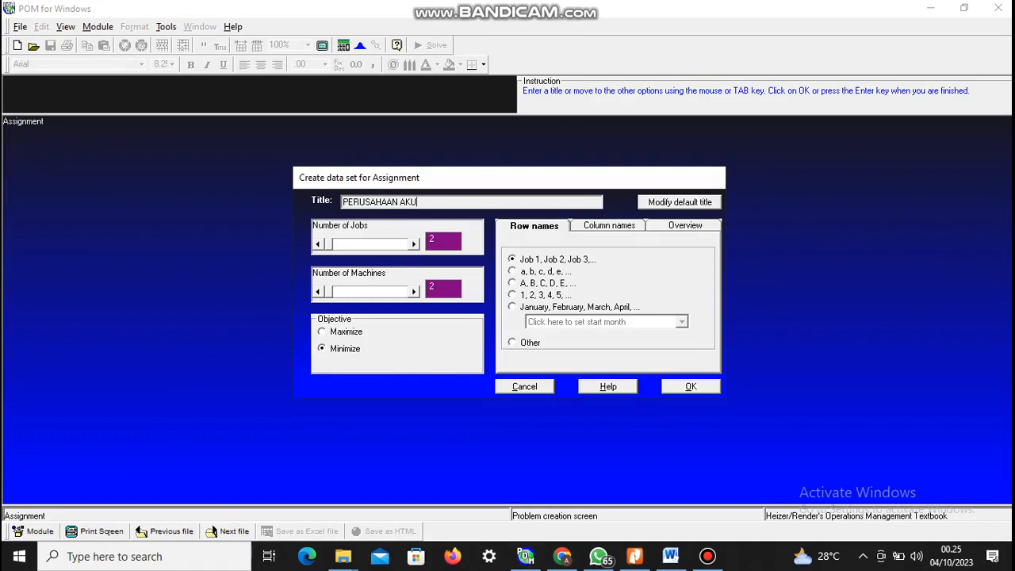
pyautogui.click(414, 245)
pyautogui.click(414, 246)
pyautogui.click(413, 245)
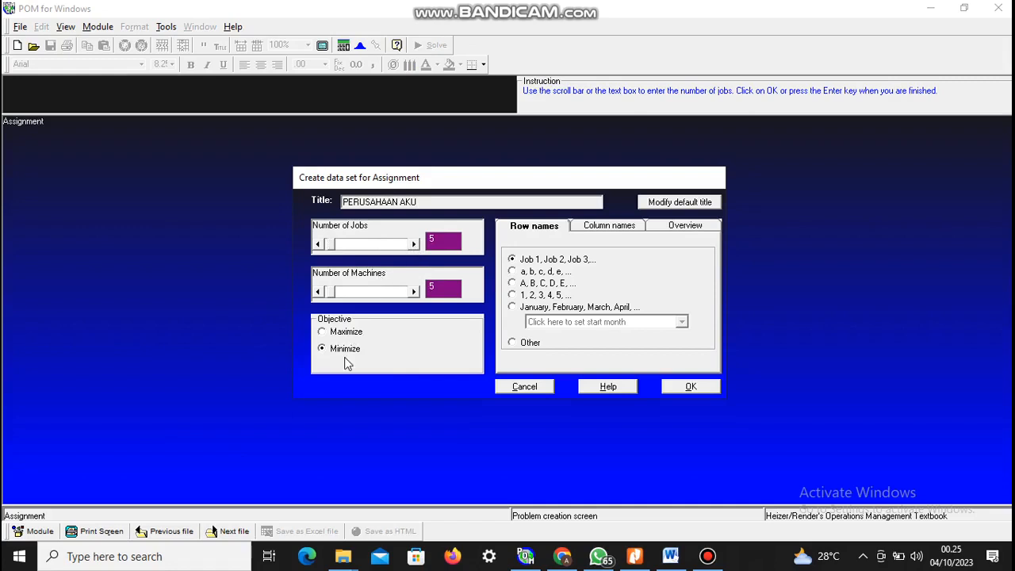
pyautogui.click(514, 345)
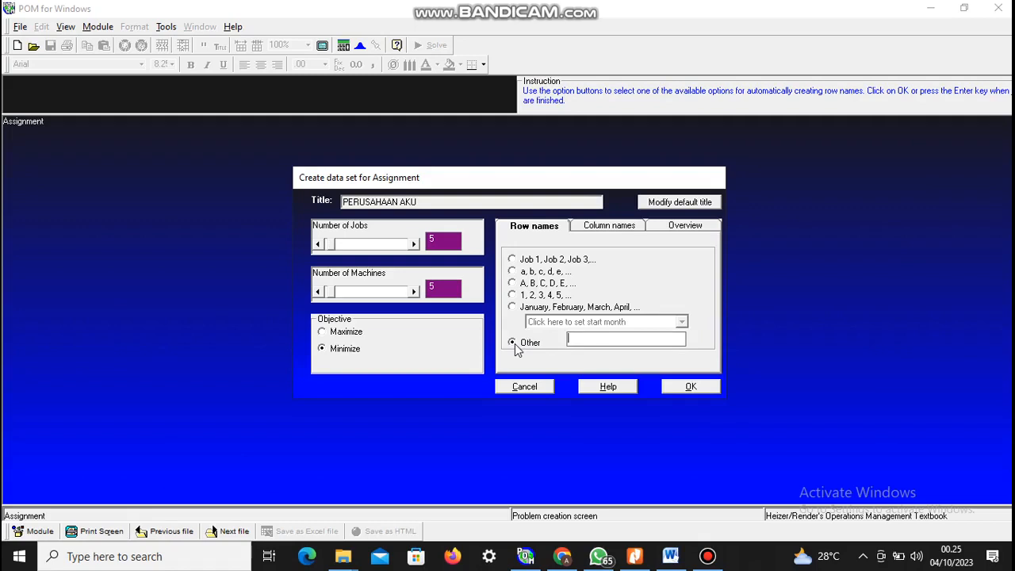
pyautogui.click(512, 284)
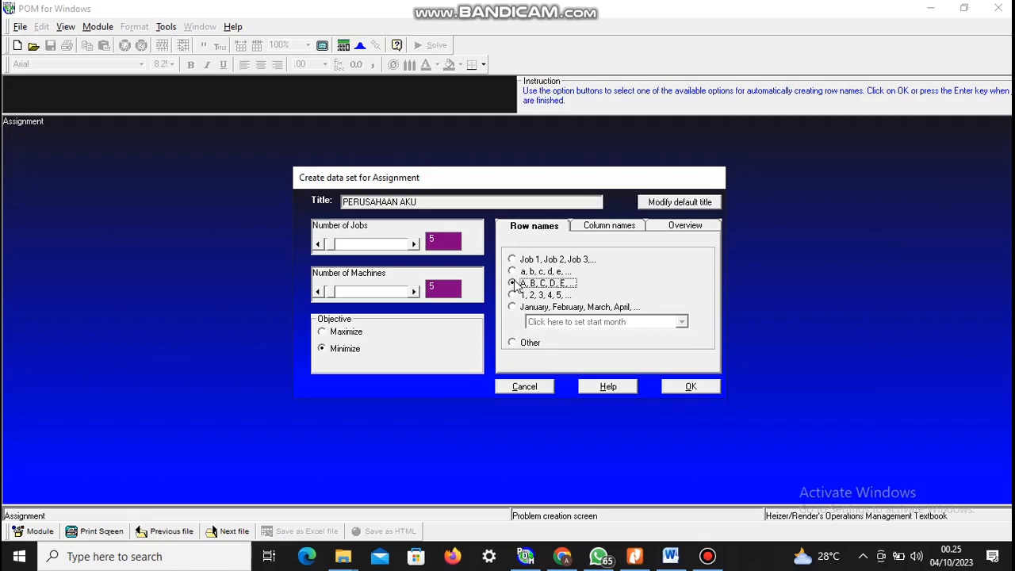
pyautogui.click(605, 227)
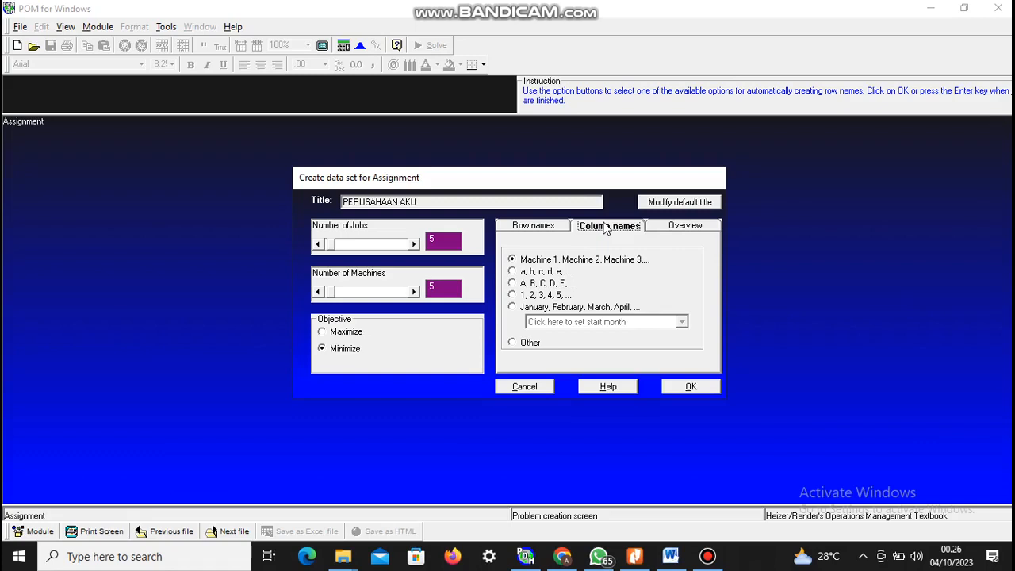
pyautogui.click(513, 295)
pyautogui.click(512, 343)
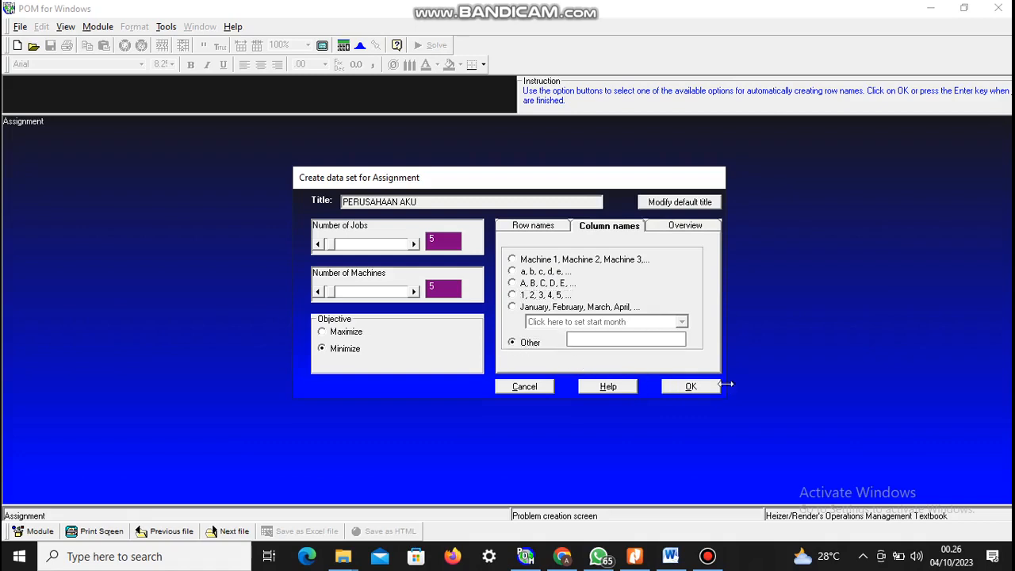
pyautogui.click(695, 387)
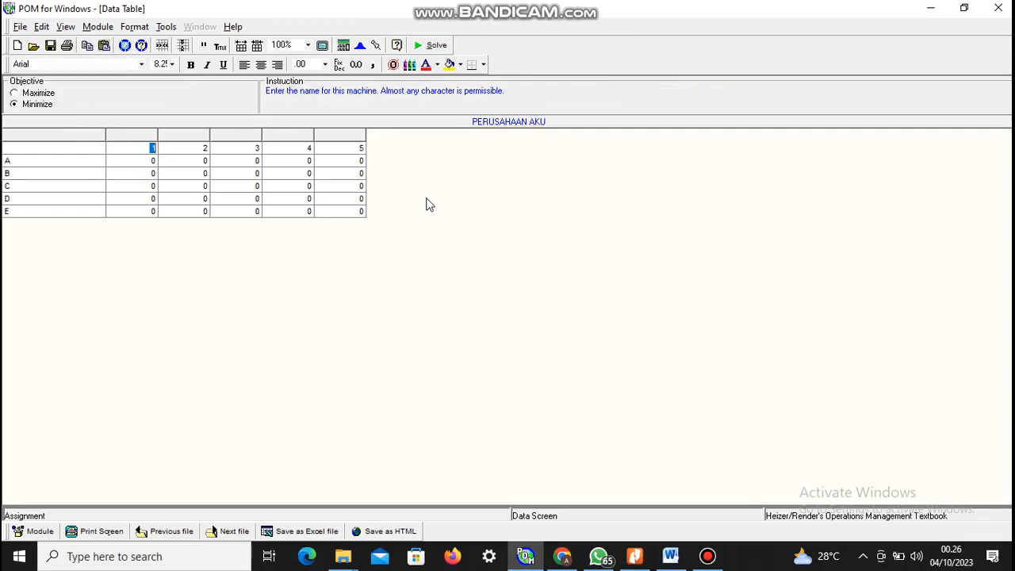
# Fill the cost table with A 1/2/3/4/5, B 10/2/3/15/9, C 5/10/15/2/4, D 15/5/14/7/15, E 20/15/13/0/8, and solve it.
pyautogui.click(156, 161)
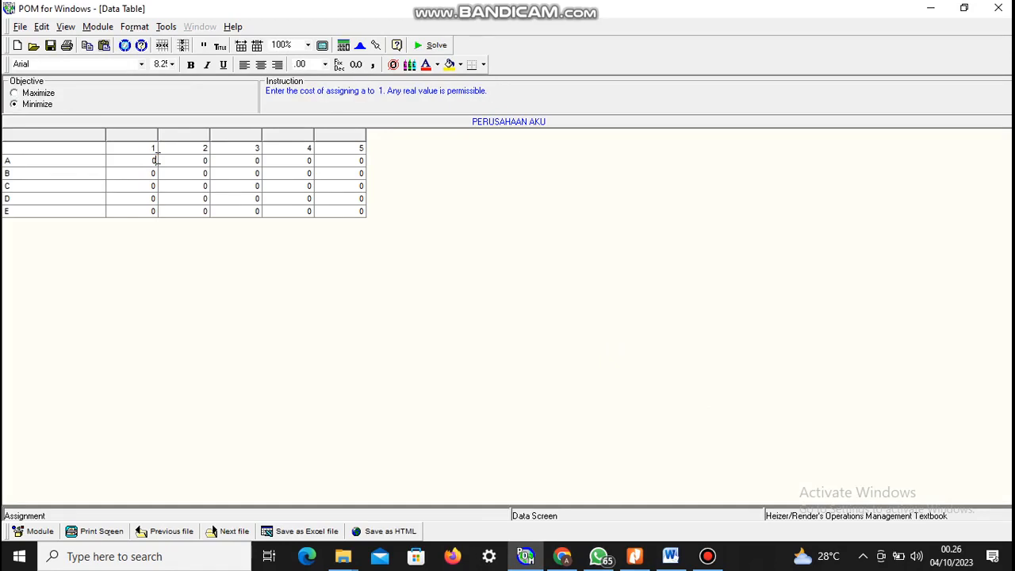
pyautogui.press('BackSpace')
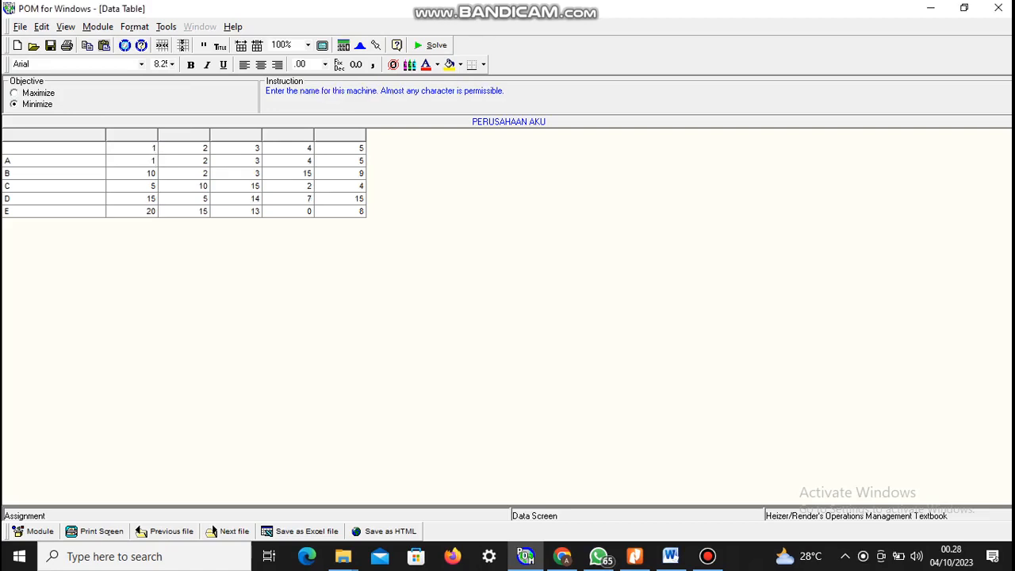
pyautogui.click(437, 44)
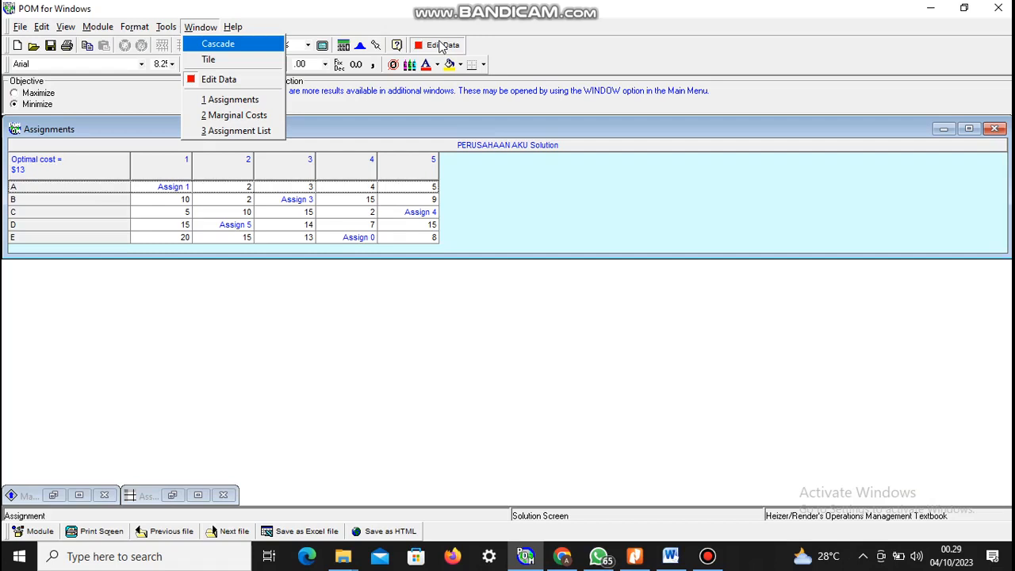
# View the Assignment List and the Marginal Costs of the PERUSAHAAN AKU solution.
pyautogui.click(235, 132)
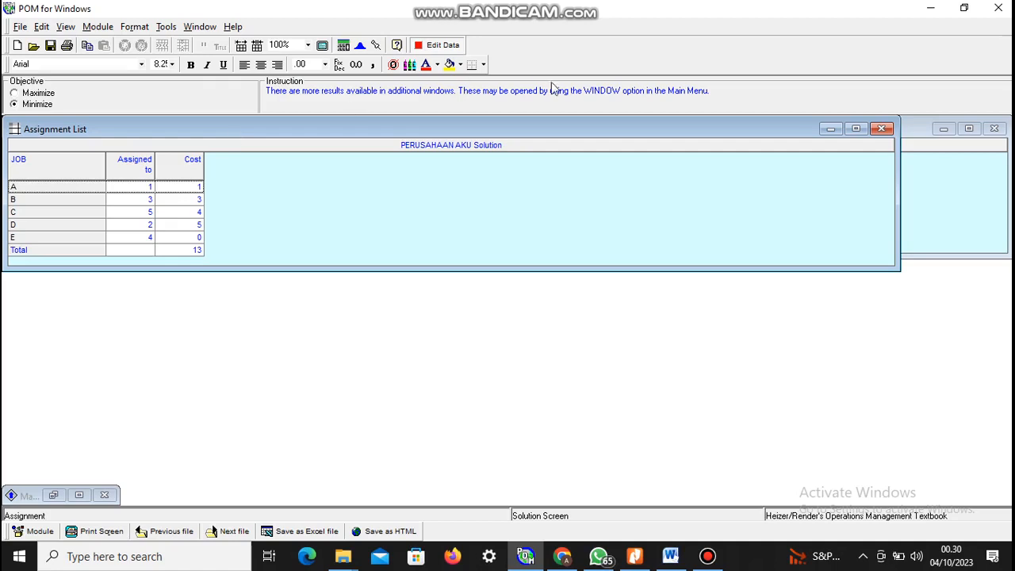
pyautogui.click(205, 28)
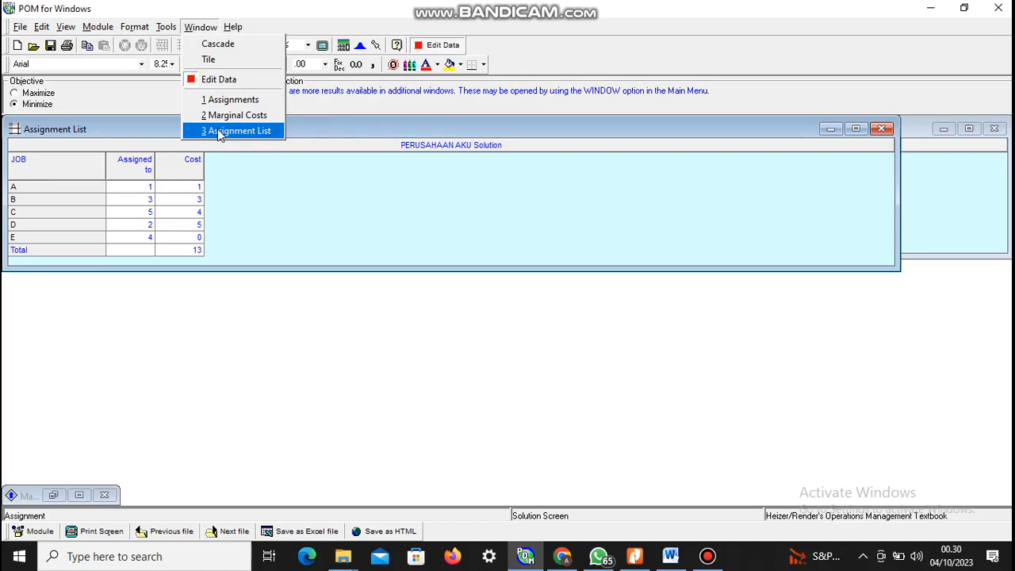
pyautogui.click(234, 115)
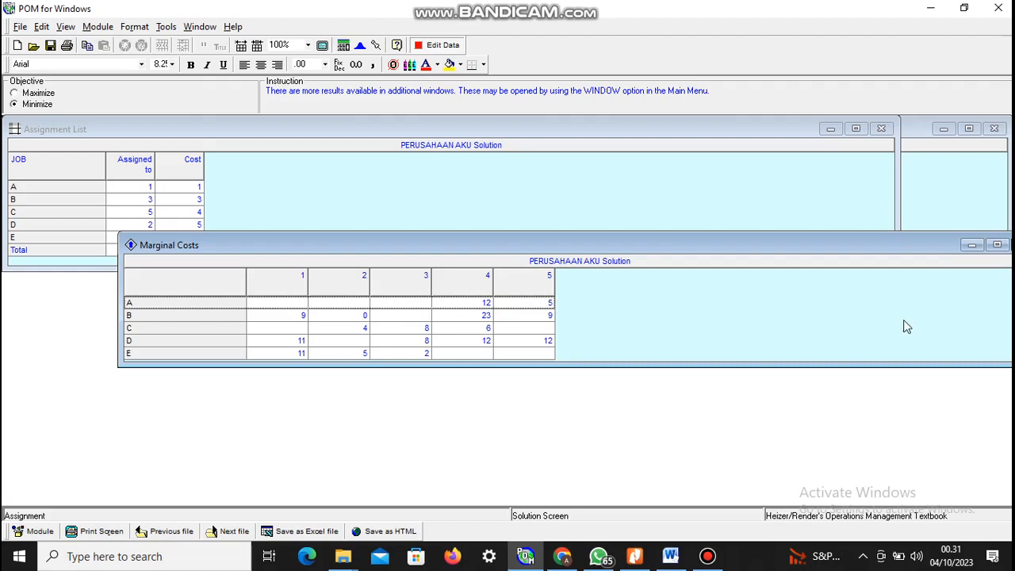
# Switch to the module PDF in Nitro and read exercise 6 about the album promotion in four cities.
pyautogui.click(635, 557)
pyautogui.scroll(-3, 635, 560)
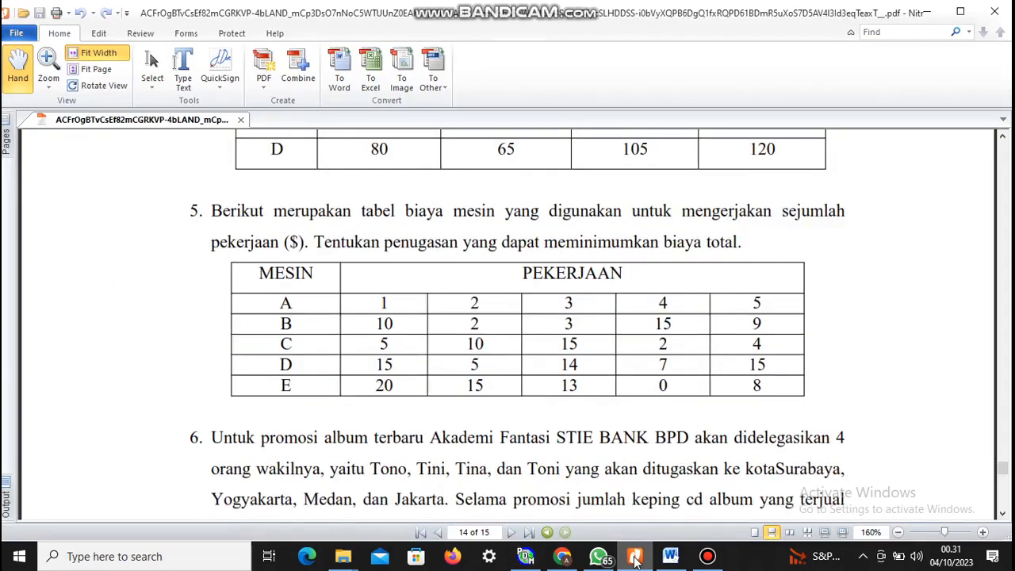
pyautogui.scroll(-1, 635, 559)
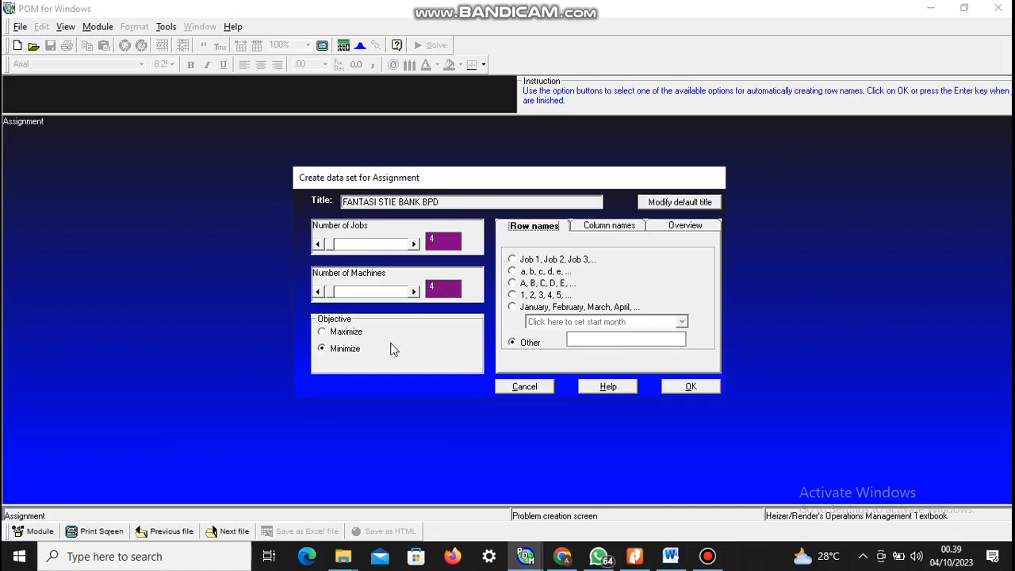
# Create the Assignment data set "FANTASI STIE BANK BPD" with 4 jobs, 4 machines, and row and column names set to Other.
pyautogui.click(609, 226)
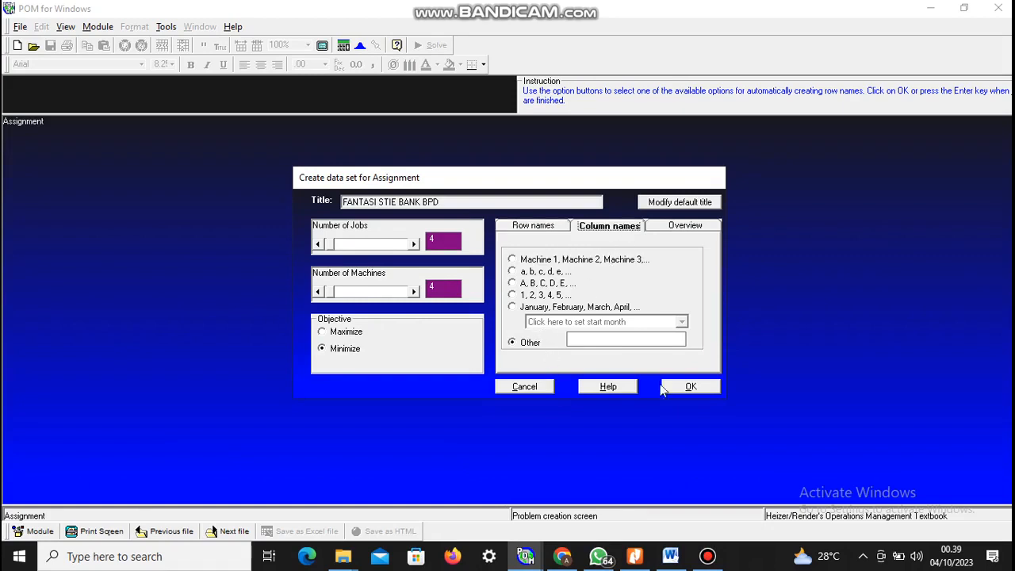
pyautogui.click(690, 388)
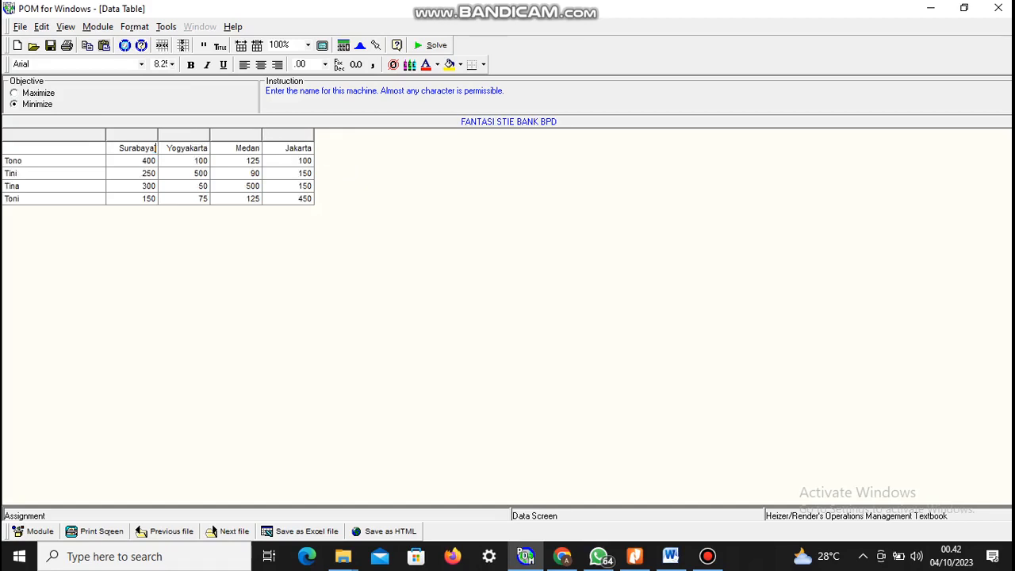
# Complete the table with columns Surabaya, Yogyakarta, Medan, Jakarta and representative rows 400/100/125/100, 250/500/90/150, 300/50/500/150, 150/75/125/450, and solve it.
pyautogui.press('BackSpace')
pyautogui.click(429, 45)
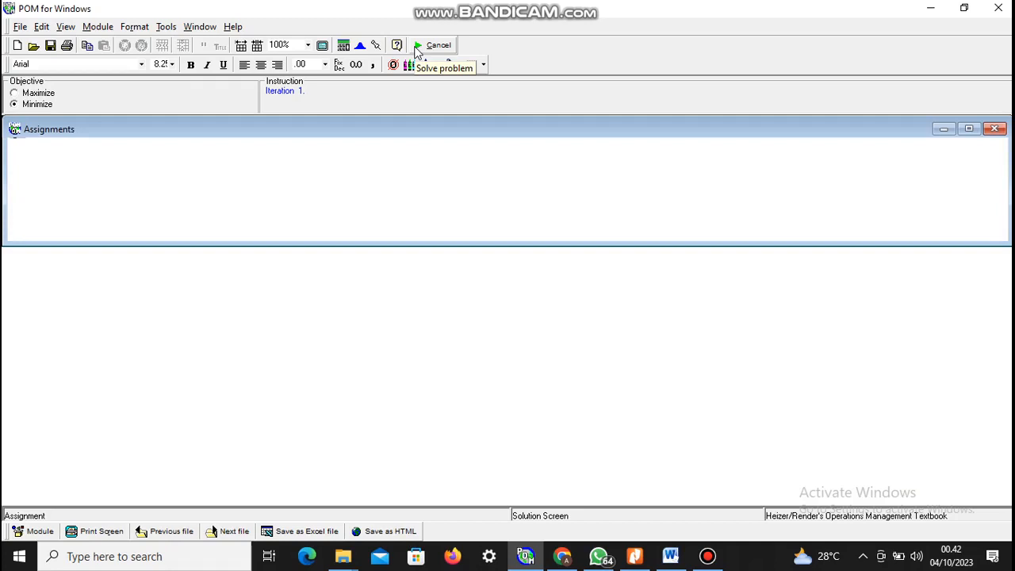
# View the Assignment List and the Marginal Costs of the FANTASI STIE BANK BPD solution.
pyautogui.click(200, 27)
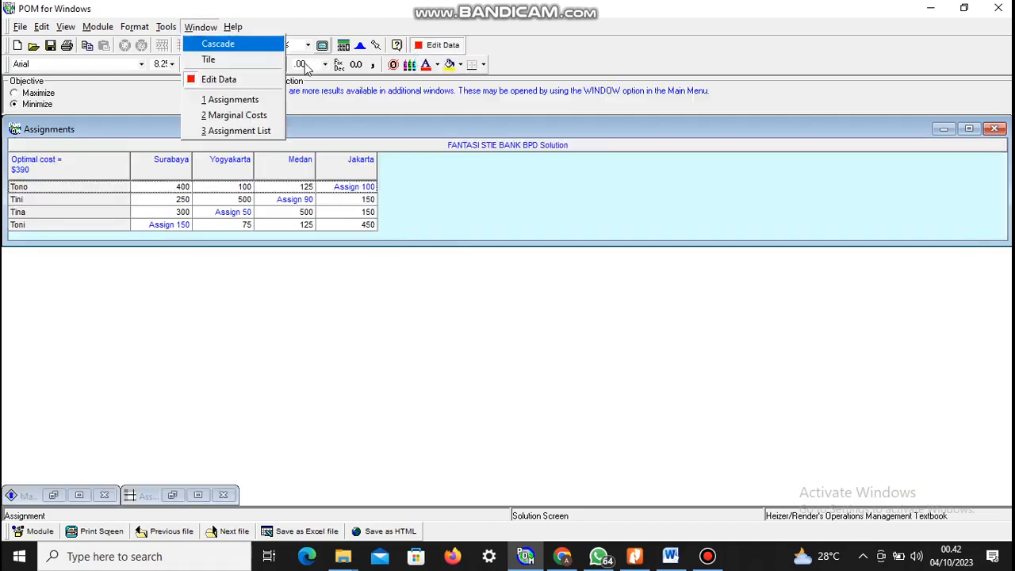
pyautogui.click(228, 131)
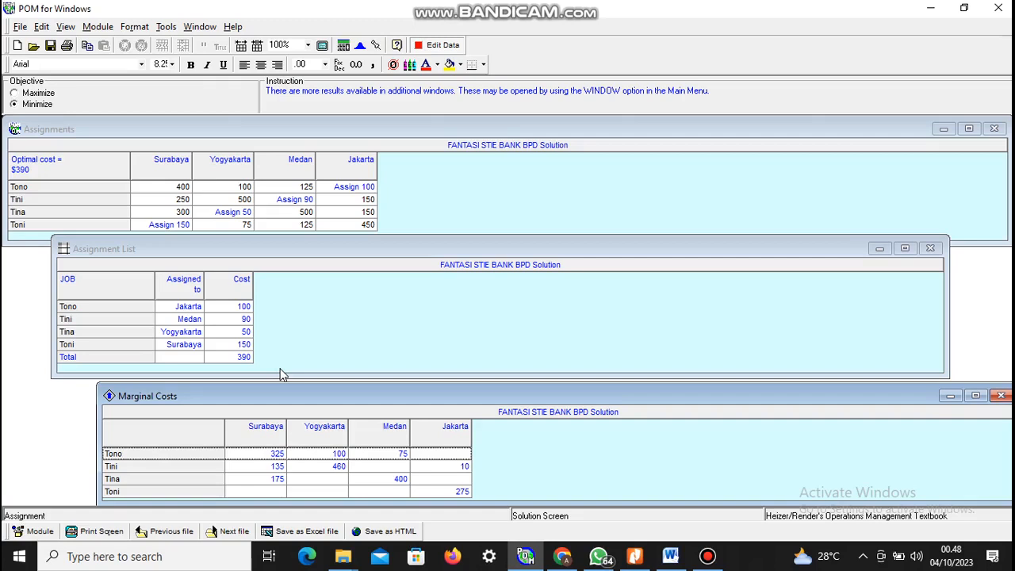
# Switch to the module PDF in Nitro and read exercise 7 about assigning five lecturers to four courses.
pyautogui.click(634, 558)
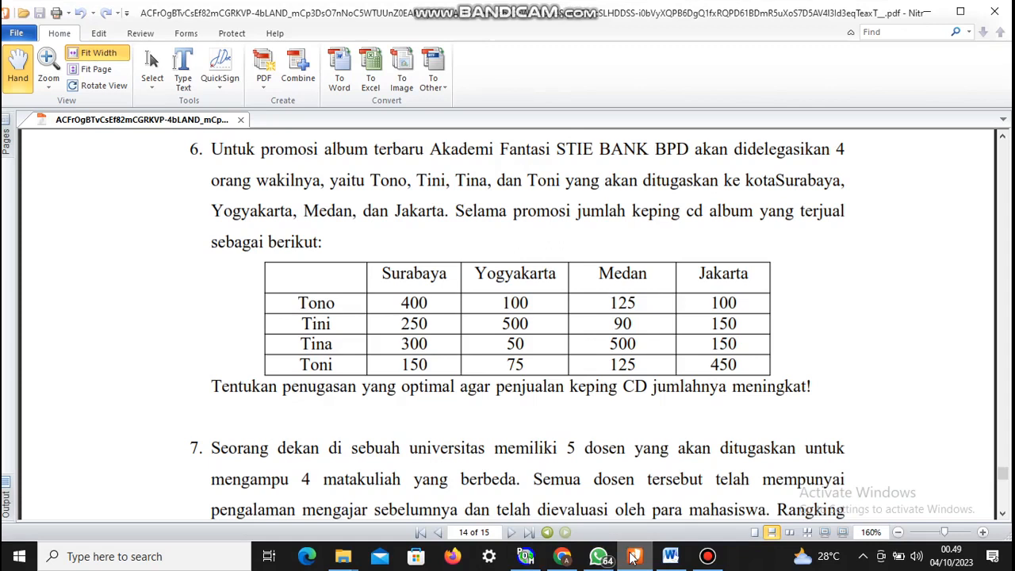
pyautogui.press('Down')
pyautogui.press('Down')
pyautogui.press('Down')
pyautogui.press('Down')
pyautogui.press('Down')
pyautogui.press('Down')
pyautogui.press('Down')
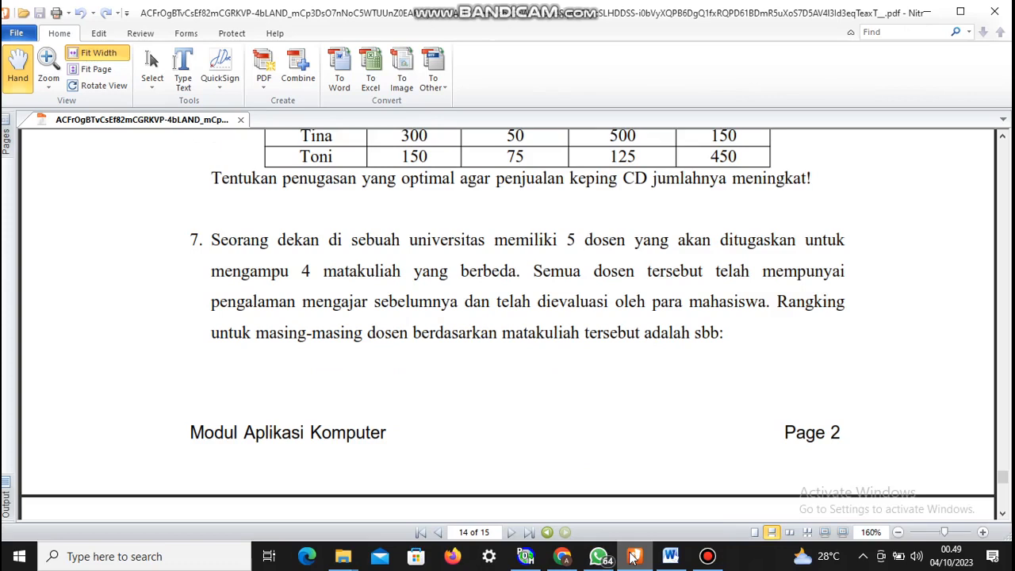
pyautogui.press('Down')
pyautogui.press('Down')
pyautogui.press('Down')
pyautogui.press('Down')
pyautogui.press('Down')
pyautogui.press('Down')
pyautogui.press('Down')
pyautogui.press('Down')
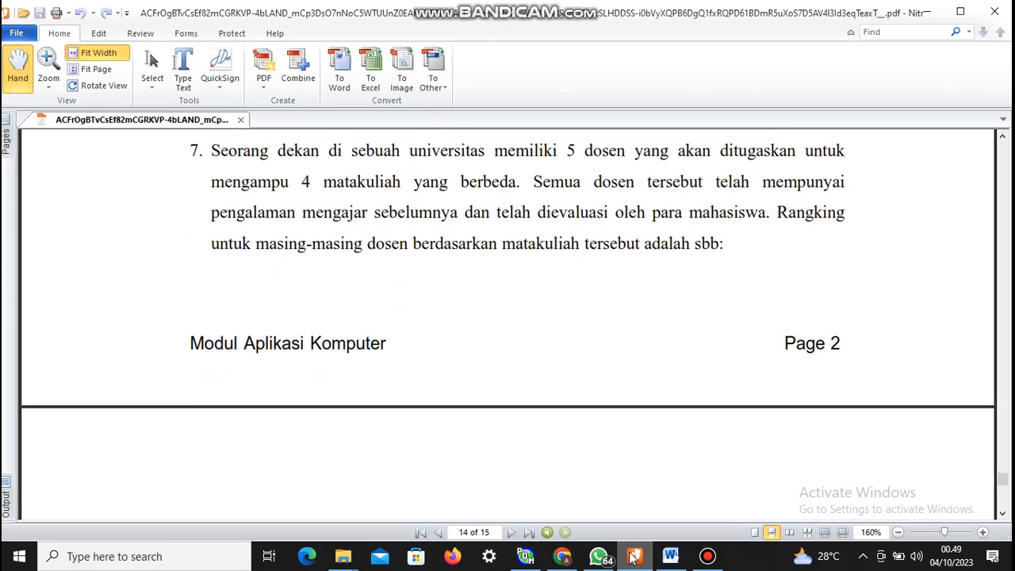
pyautogui.press('Down')
pyautogui.press('Down')
pyautogui.press('Down')
pyautogui.press('Down')
pyautogui.press('Down')
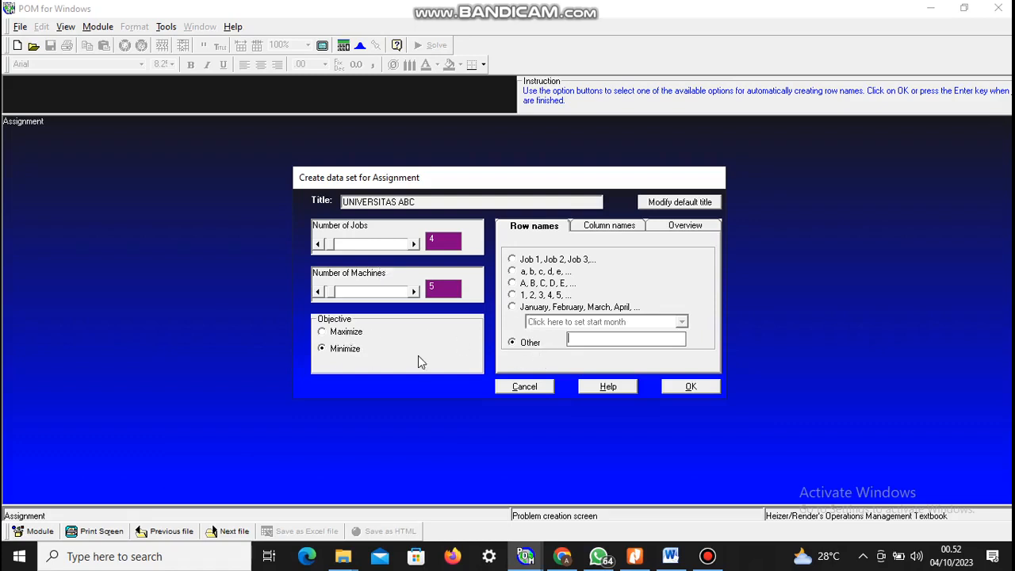
# Create the UNIVERSITAS ABC data set with 4 jobs and 5 machines, enter RO 80/95/85/93/91, MO 75/90/95/91/92, MTK 90/90/88/80/93, STK 85/97/91/84/88, and solve it.
pyautogui.click(691, 387)
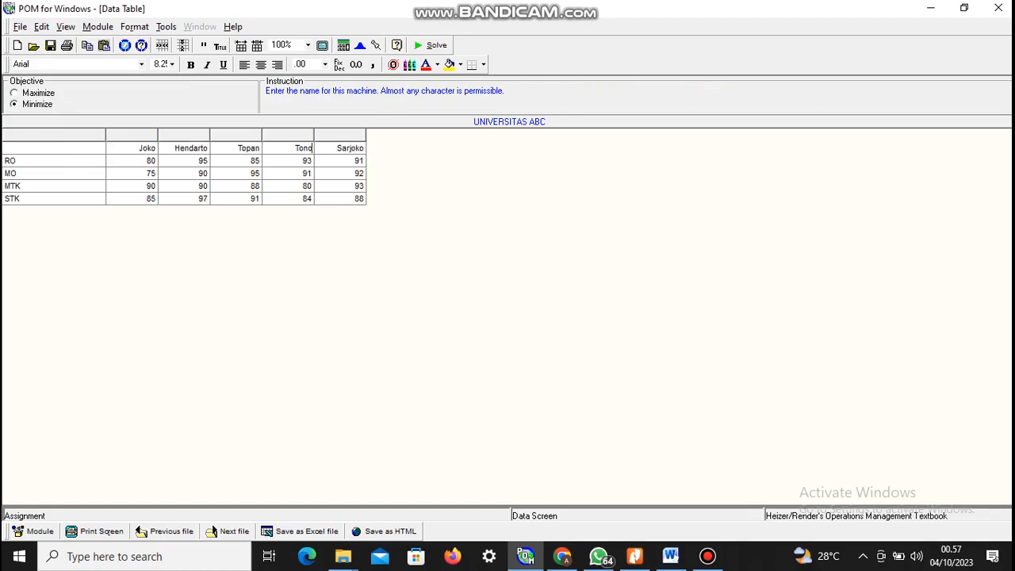
pyautogui.click(429, 45)
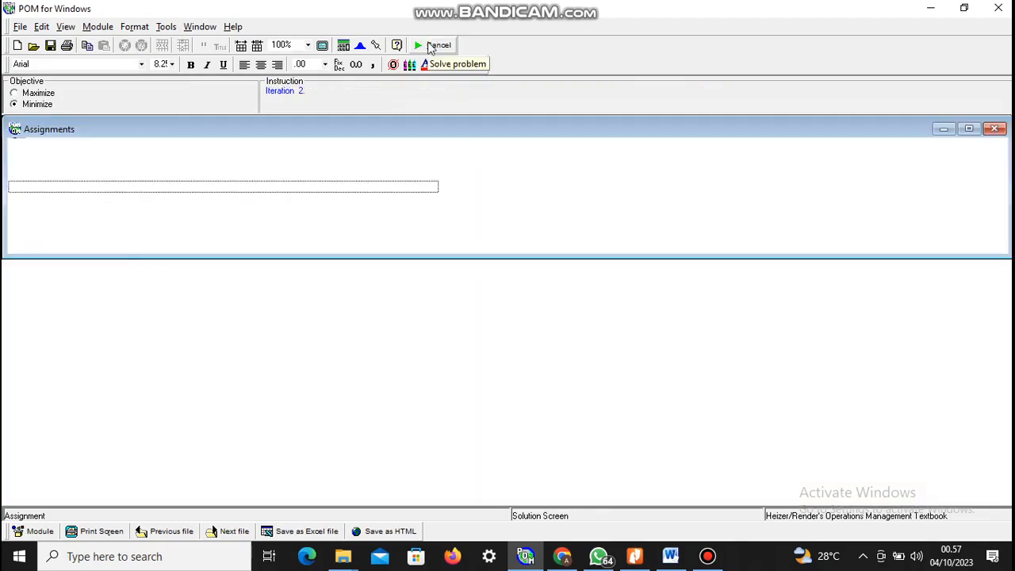
# View the UNIVERSITAS ABC Marginal Costs, and return to the data table to solve the problem again and review its result windows.
pyautogui.click(200, 27)
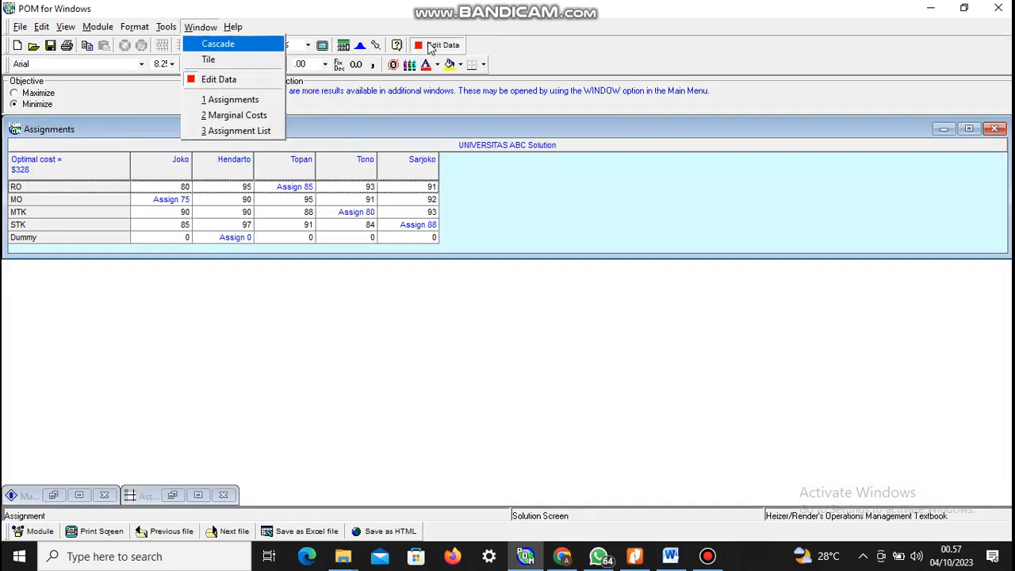
pyautogui.click(229, 116)
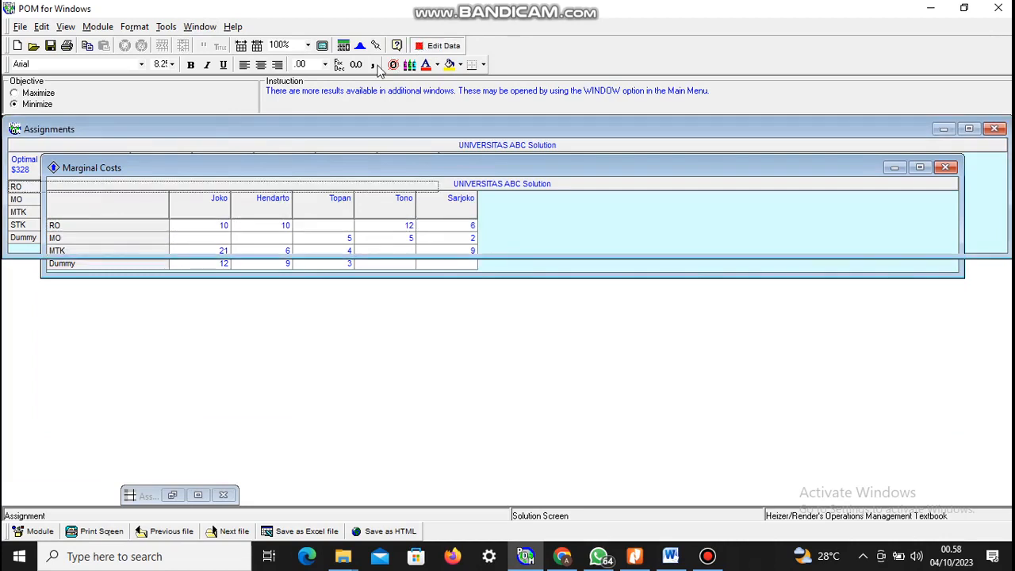
pyautogui.click(433, 46)
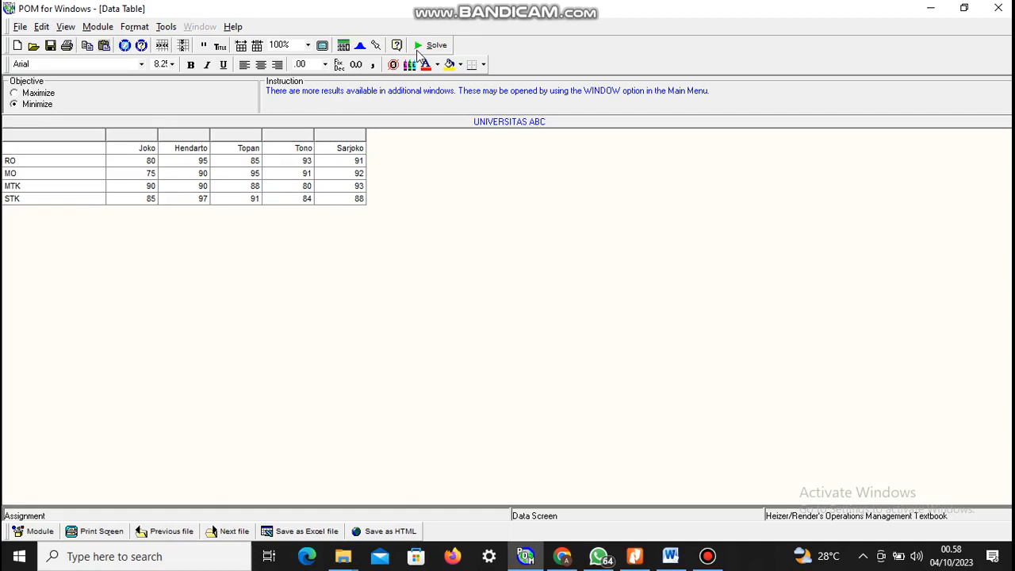
pyautogui.click(428, 45)
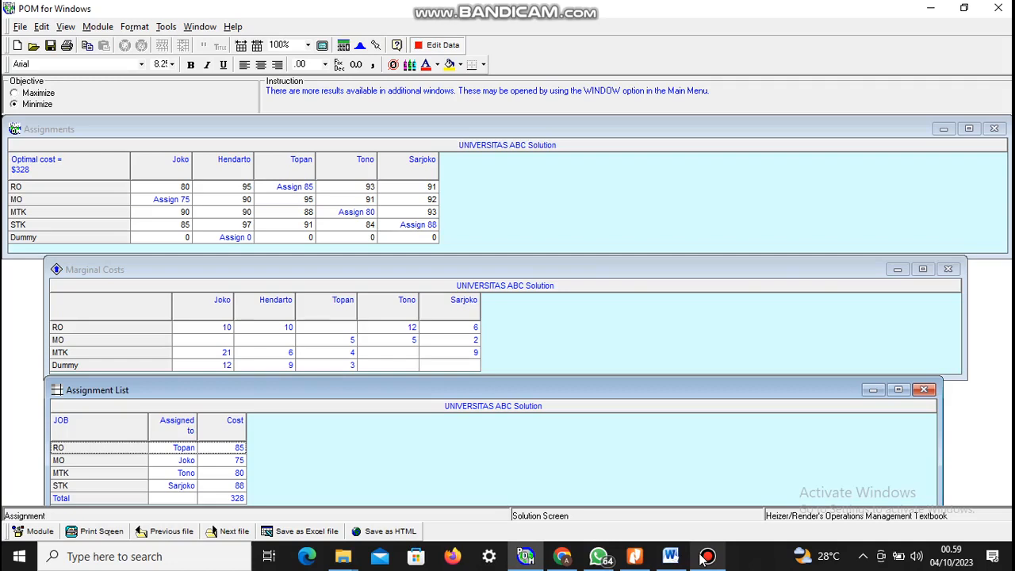
pyautogui.click(706, 558)
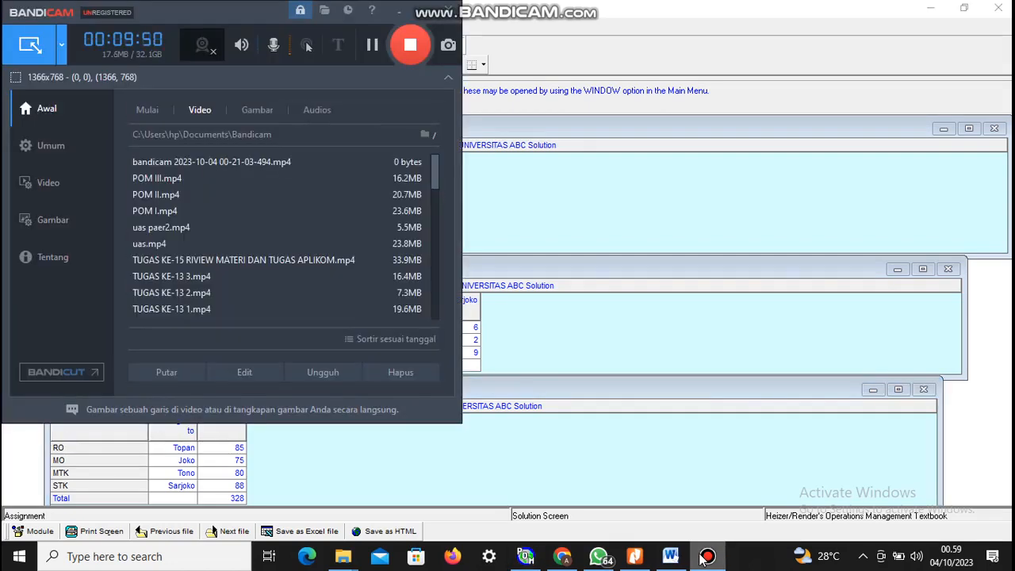